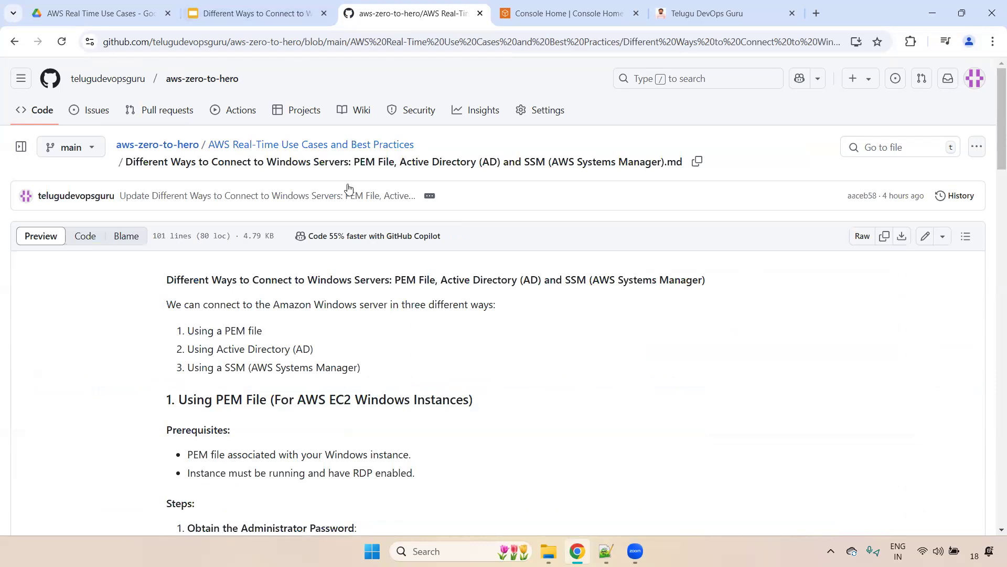
Review the document's three ways to connect to Windows servers and skim their instructions.
left_click_drag(283, 334, 193, 332)
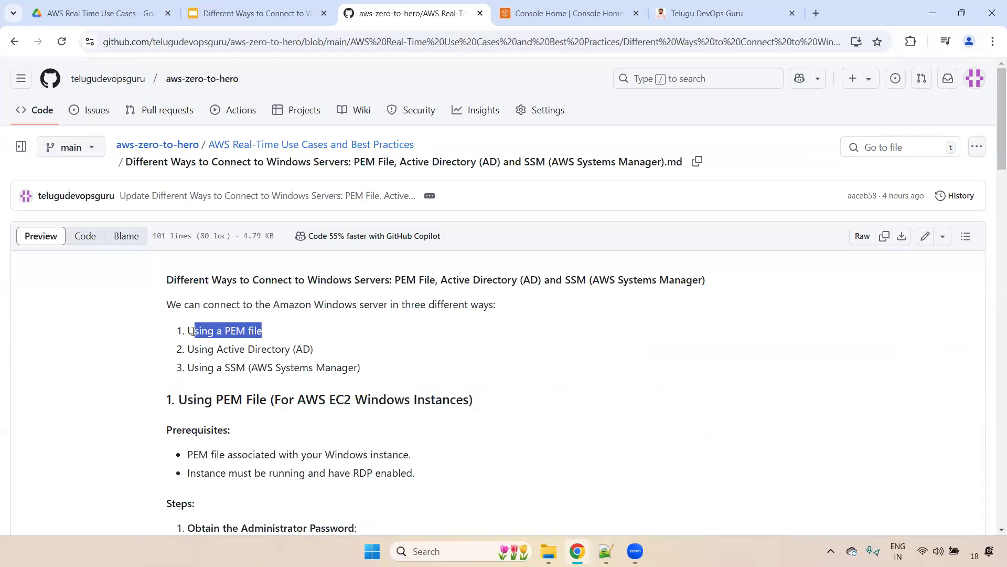
triple_click(287, 349)
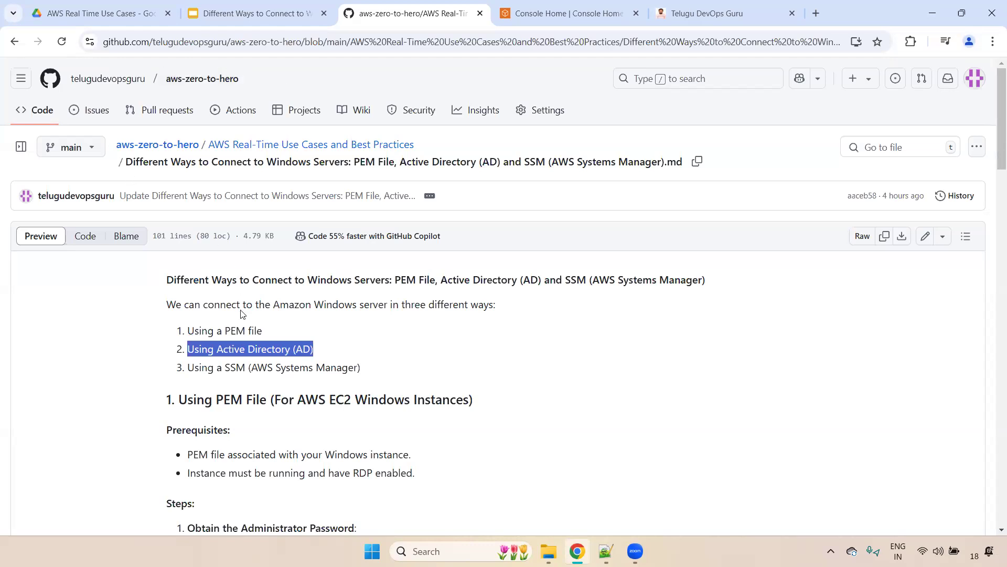
double_click(236, 330)
scroll(992, 140, "down", 7)
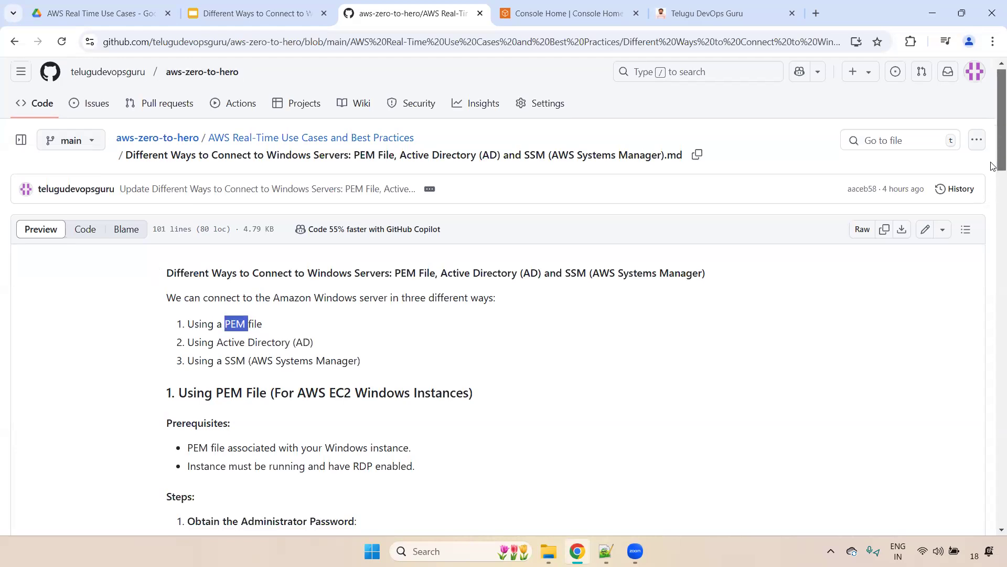
scroll(993, 262, "down", 18)
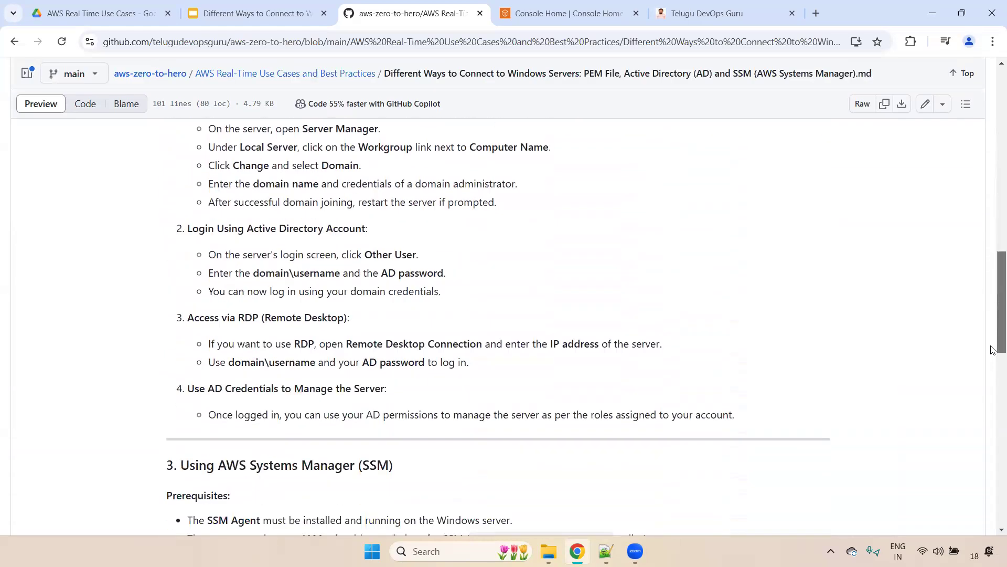
scroll(994, 299, "up", 20)
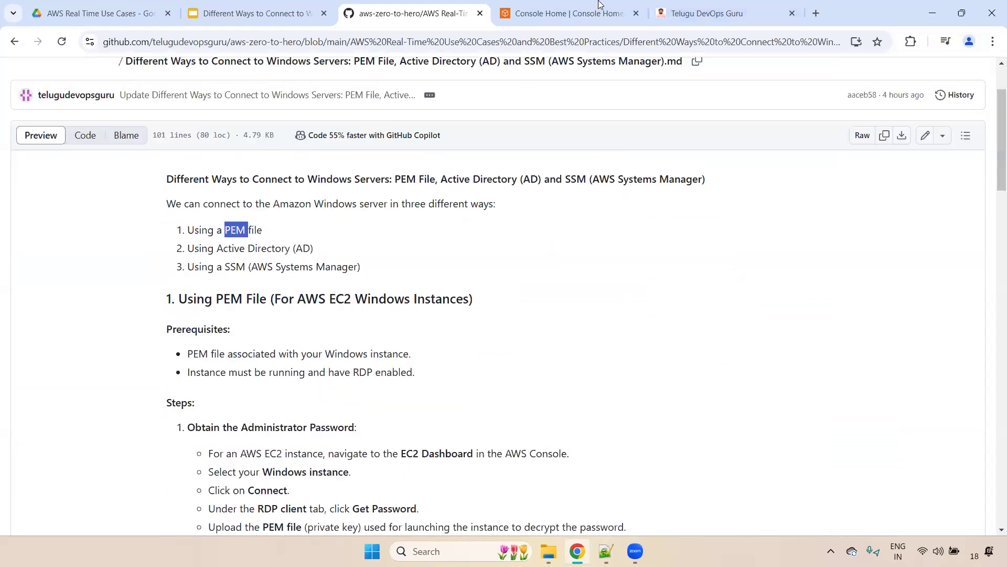
Switch to the AWS console and open the list of EC2 instances.
left_click(570, 13)
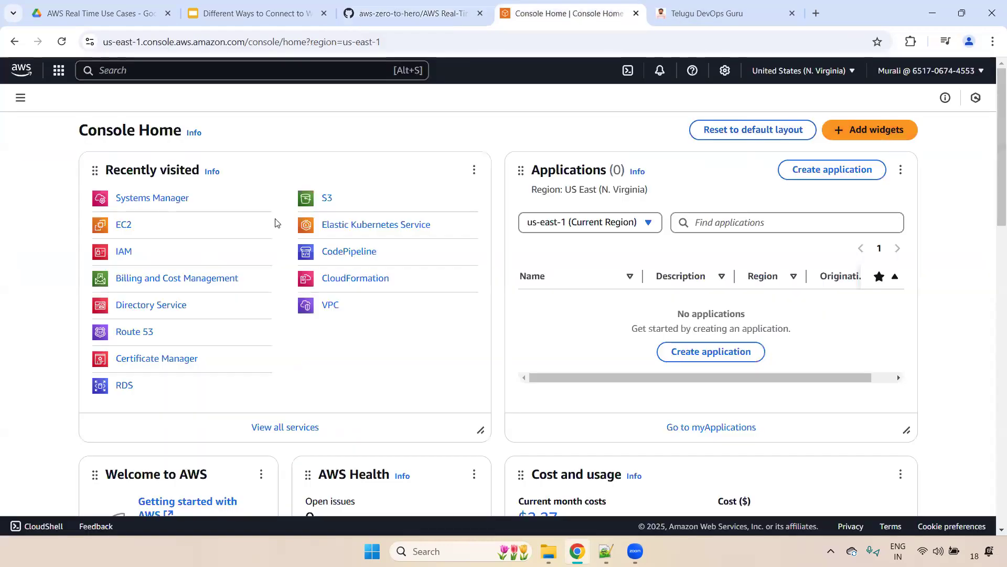
left_click(125, 227)
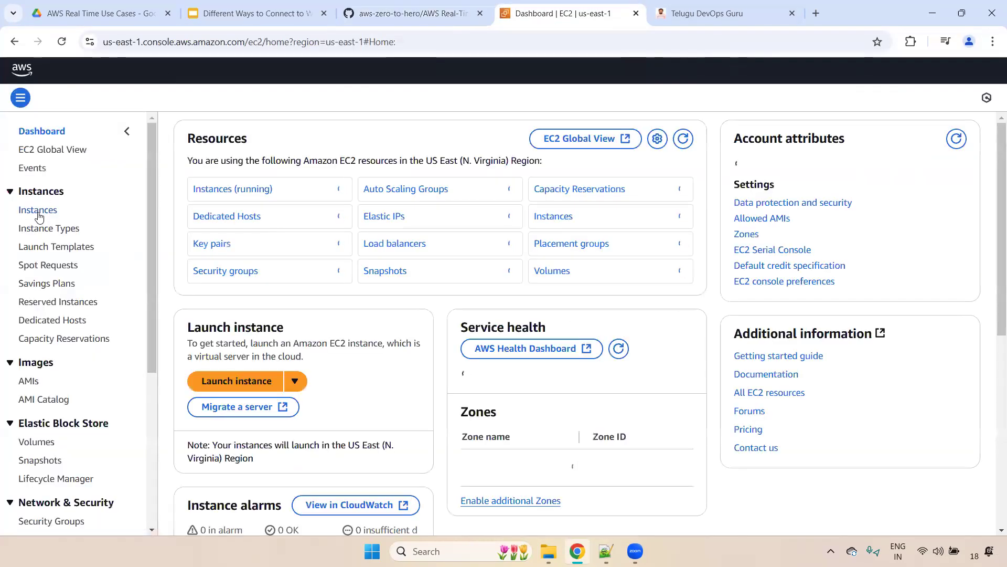
left_click(38, 210)
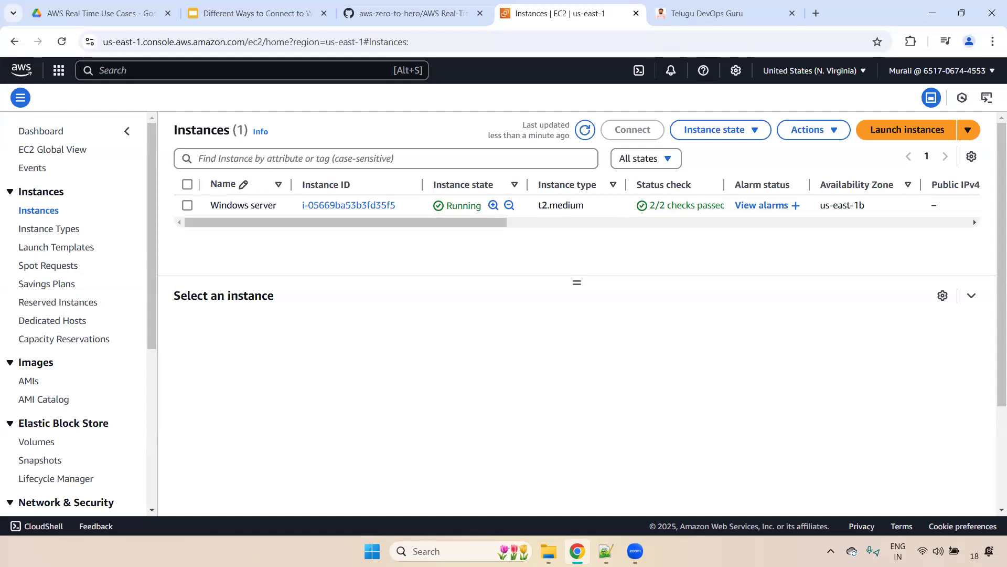
Open the RDP client connection options for the "Windows server" instance.
left_click(187, 205)
left_click(636, 130)
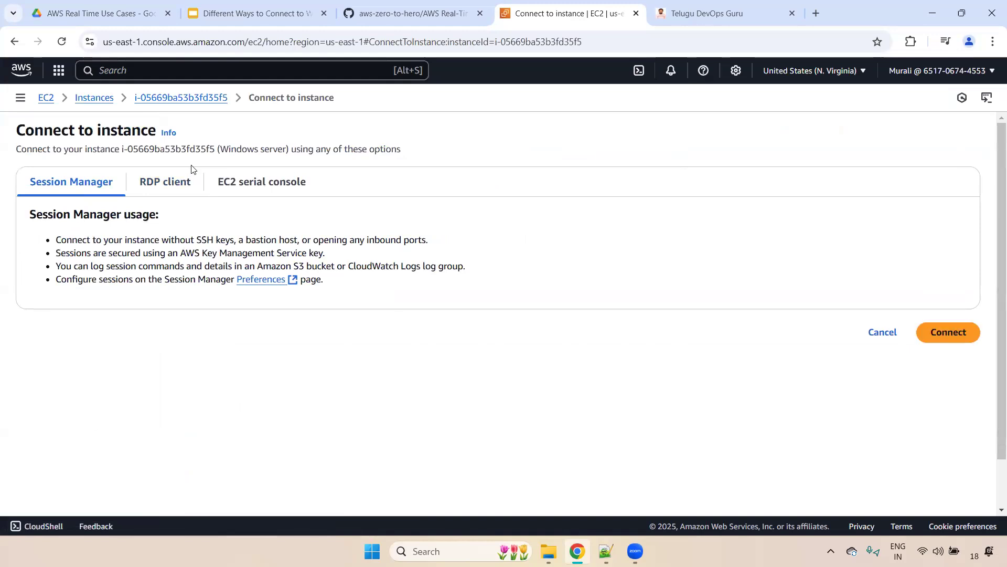
left_click(165, 188)
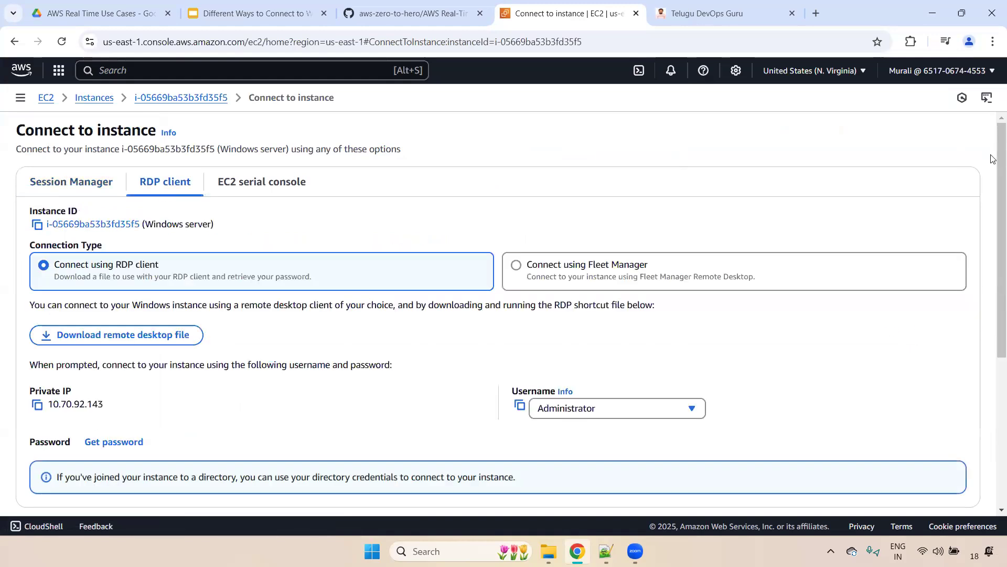
Examine the private IP, username and password fields in the RDP connection details.
scroll(993, 228, "down", 3)
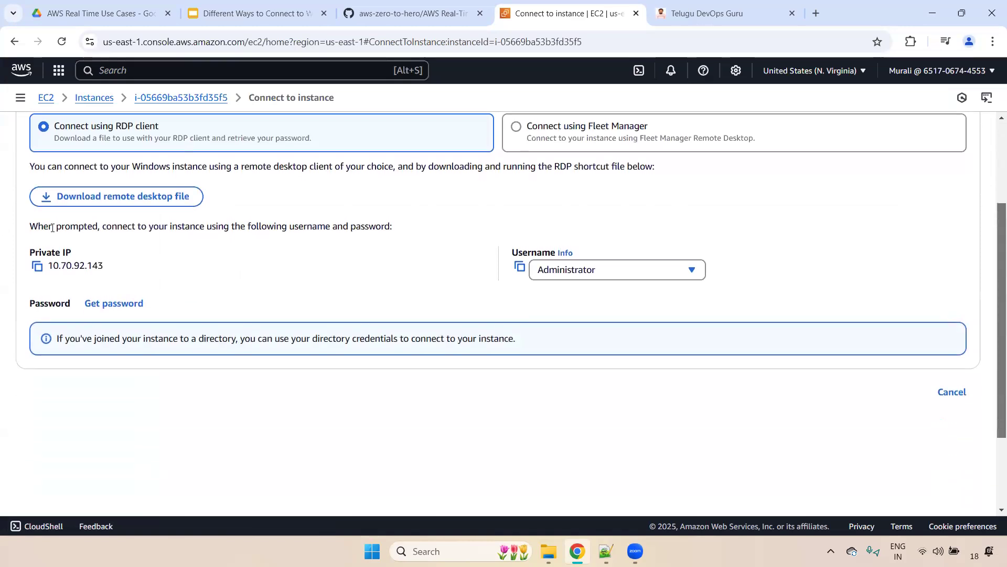
triple_click(227, 246)
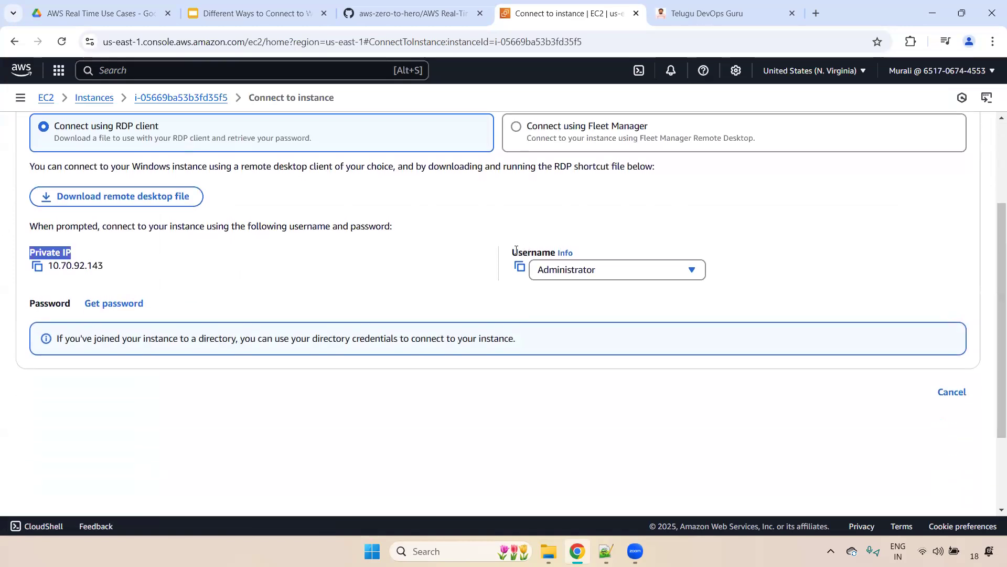
left_click(594, 242)
left_click_drag(595, 245, 519, 252)
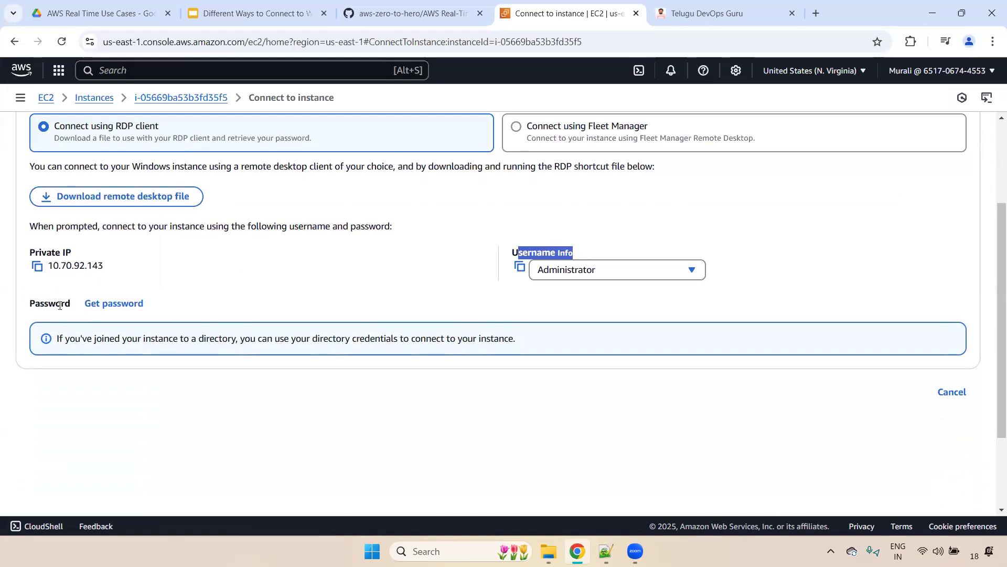
left_click_drag(48, 304, 130, 307)
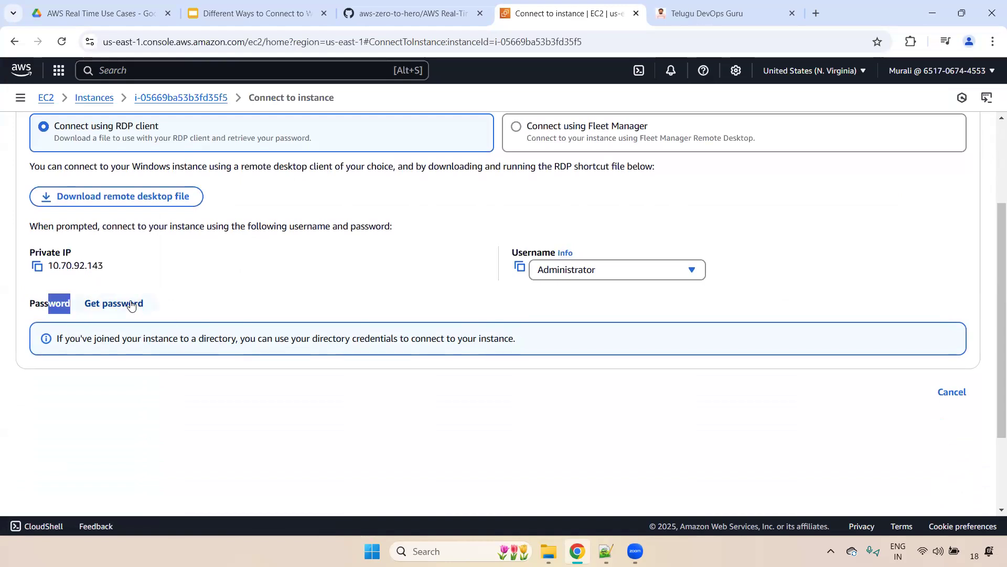
Decrypt the Windows administrator password by uploading the private key file infra.pem from the Downloads folder.
left_click(131, 304)
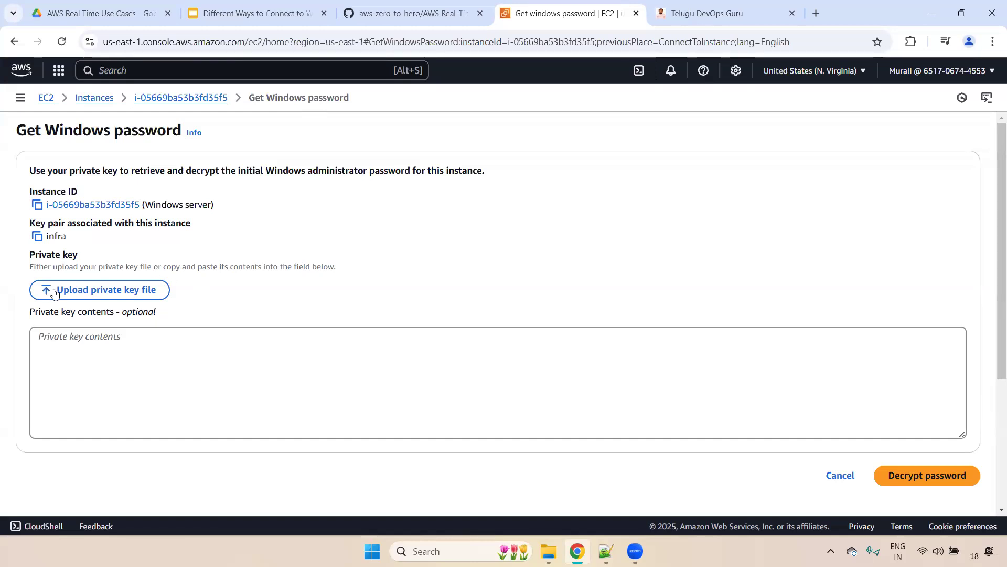
left_click(87, 290)
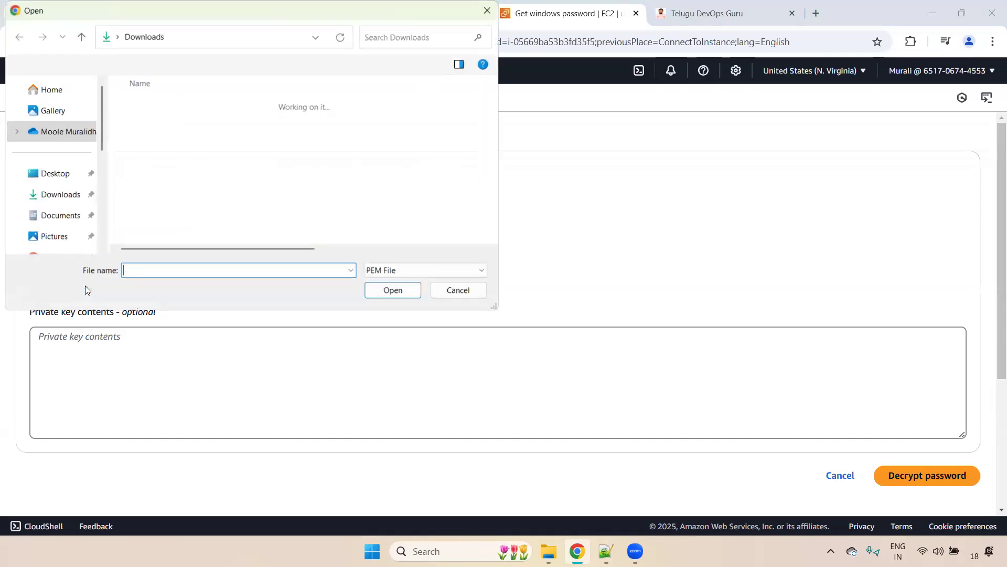
left_click(176, 154)
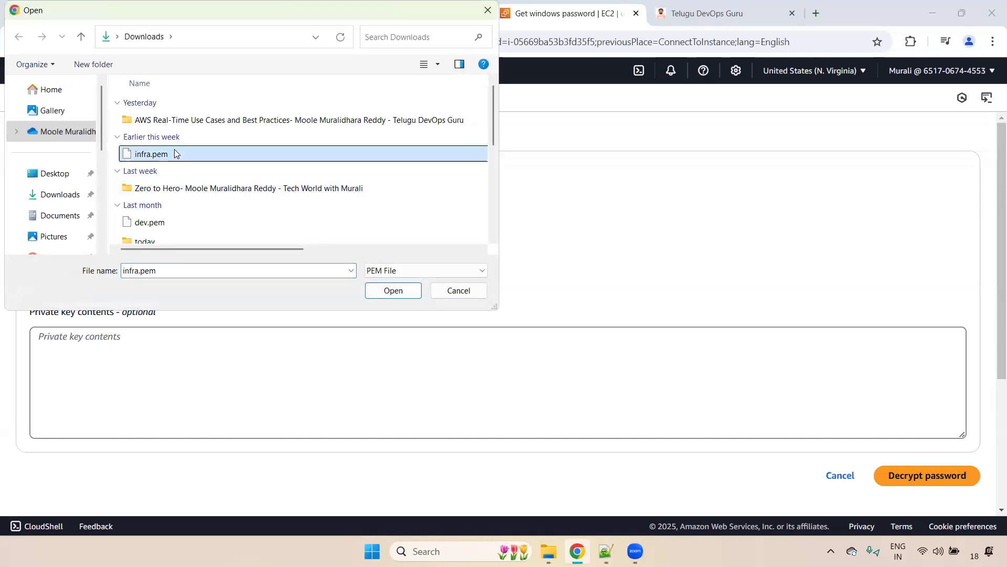
left_click(392, 290)
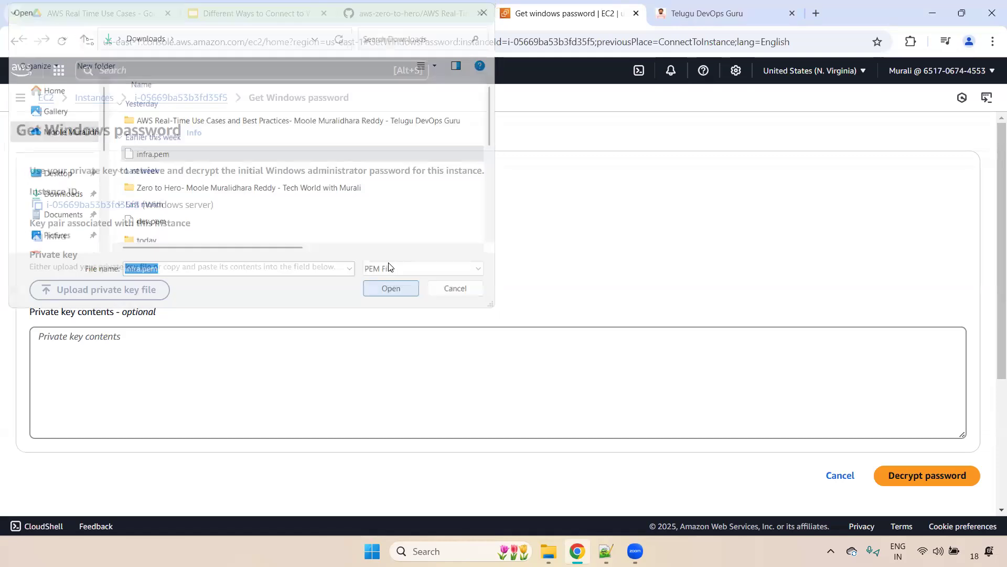
scroll(990, 244, "down", 5)
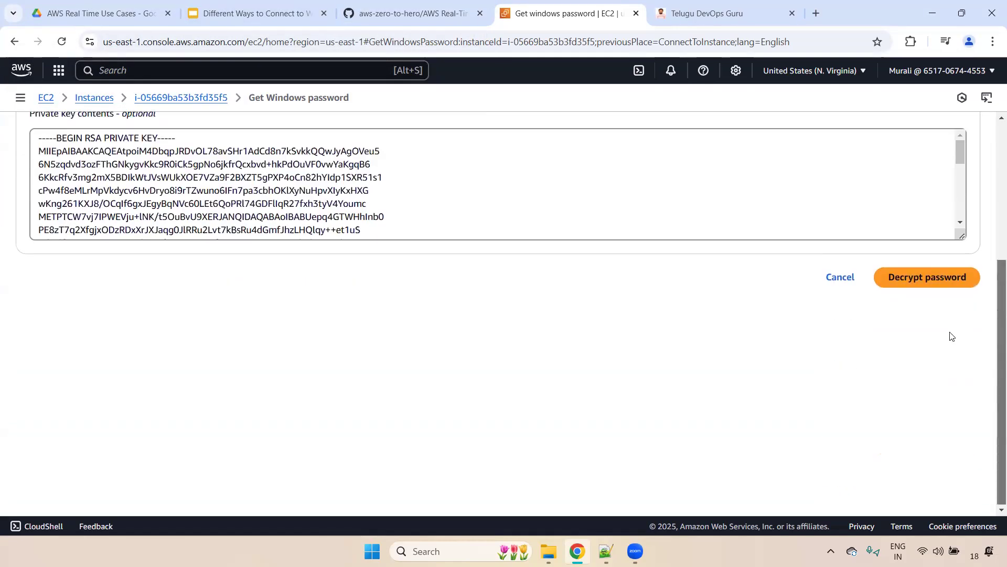
left_click(927, 279)
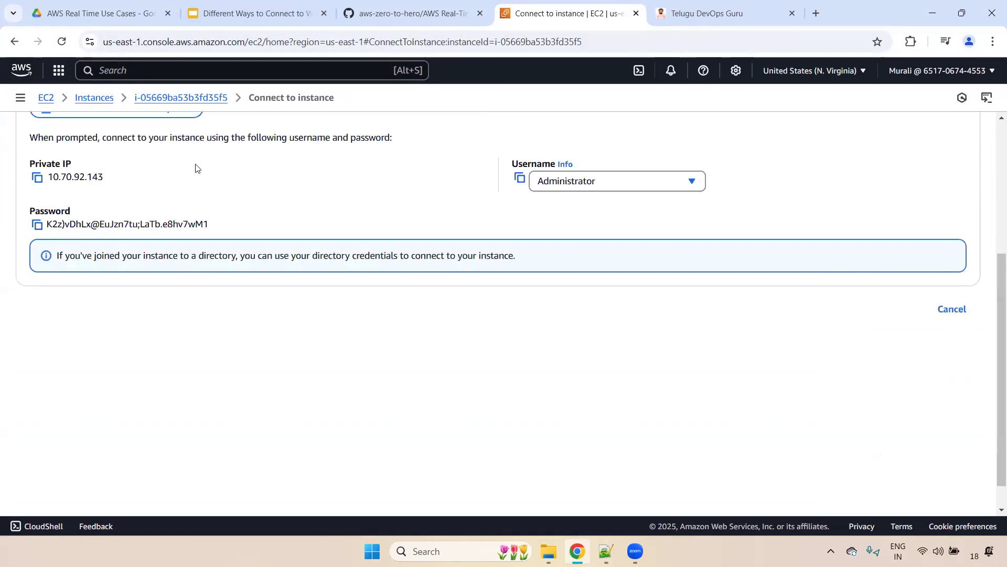
Check the instance's private IP, username and decrypted password, and select the private IP address.
left_click_drag(26, 165, 142, 171)
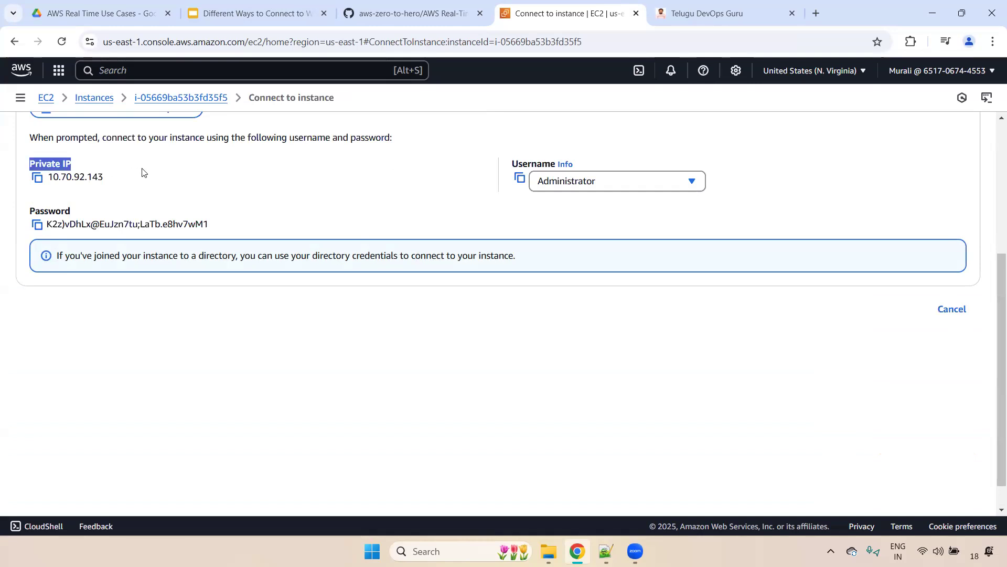
left_click_drag(508, 164, 573, 161)
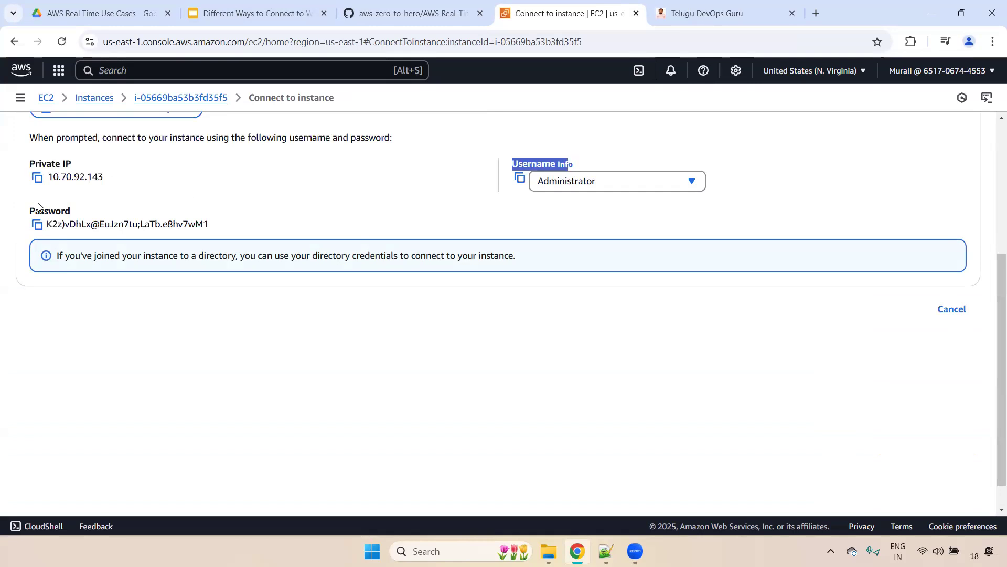
left_click_drag(40, 211, 226, 215)
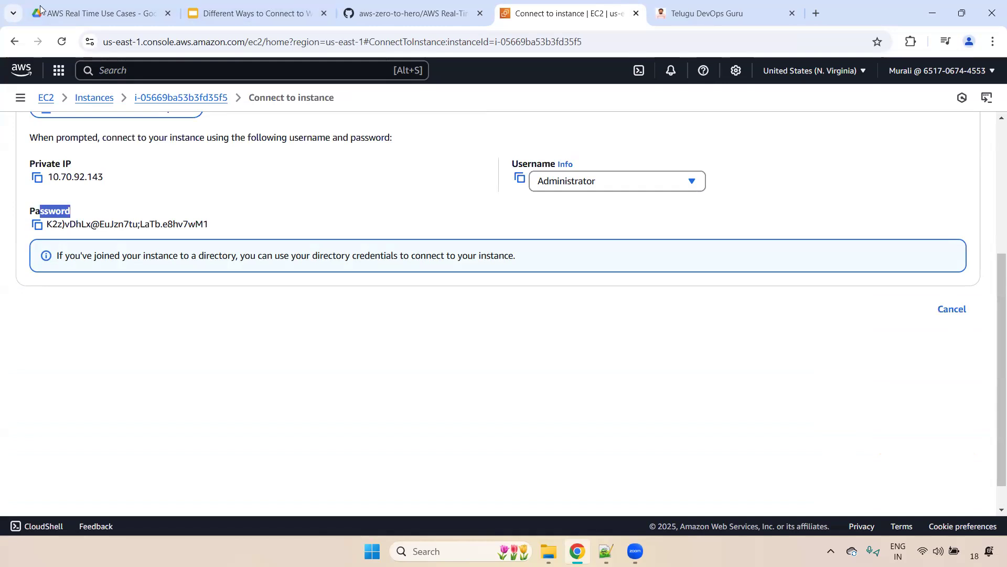
double_click(89, 173)
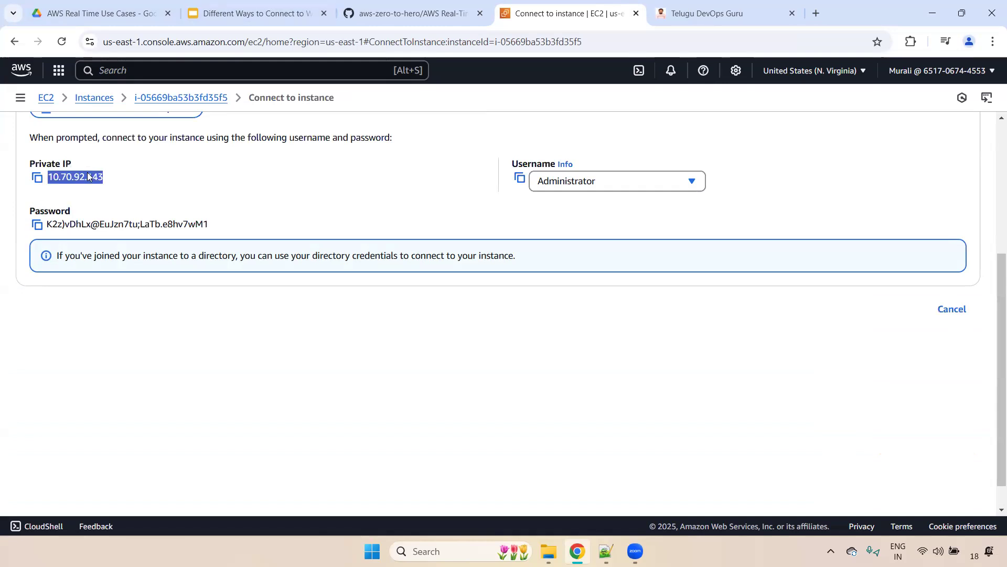
Open AWS VPN Client and restart the Tech VPN connection.
key("super+s")
type("cli")
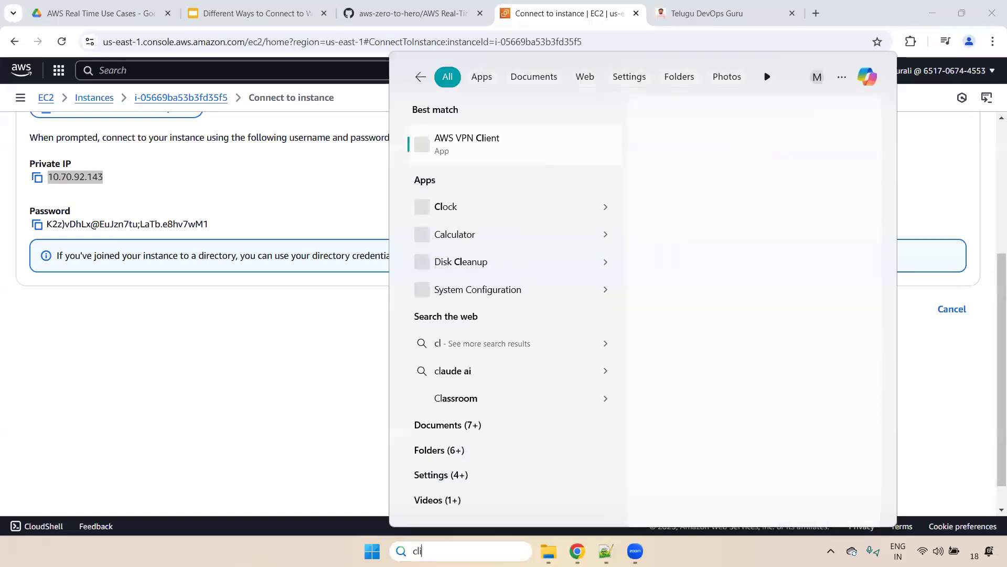
left_click(483, 142)
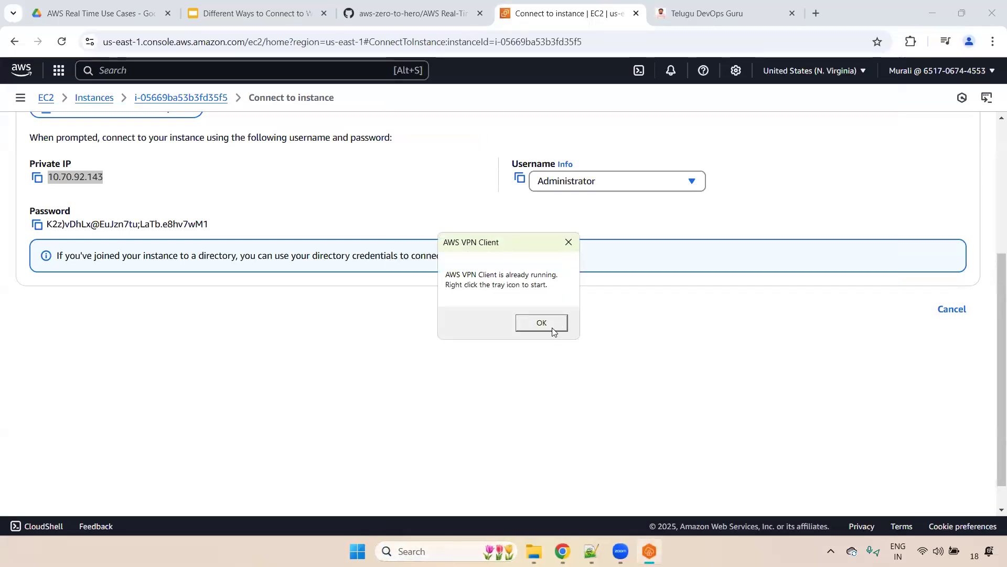
left_click(551, 326)
left_click(831, 551)
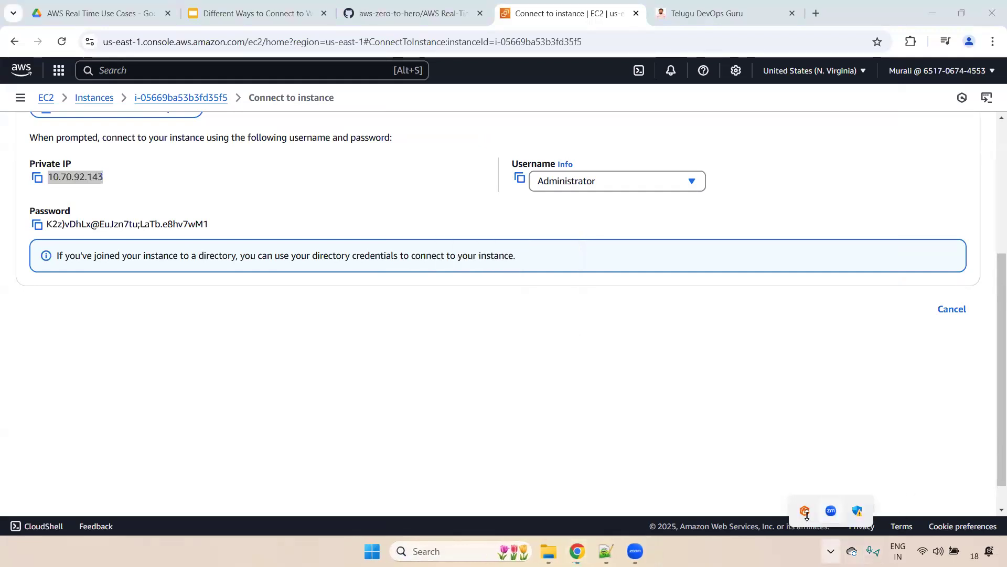
left_click(805, 511)
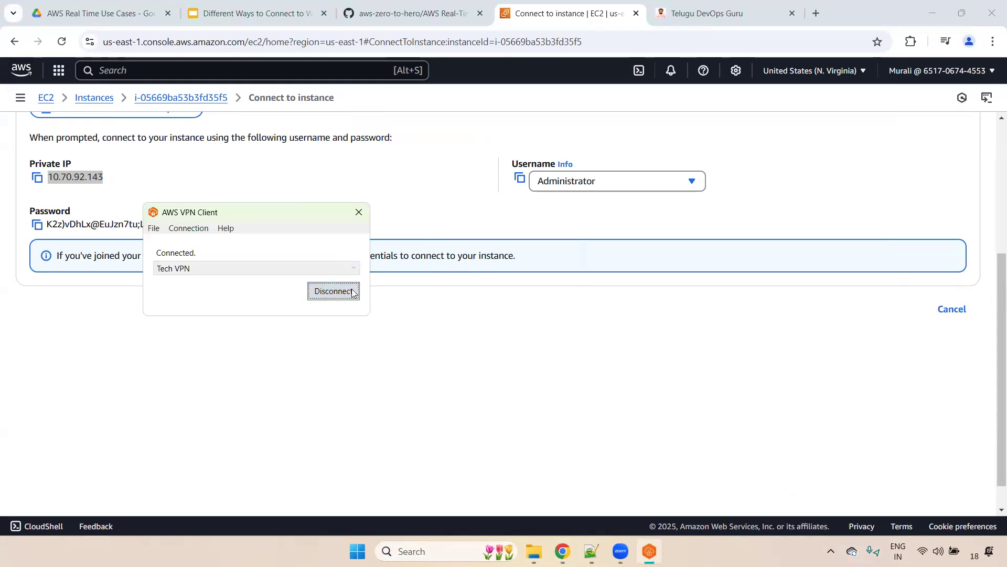
left_click(334, 291)
key("Return")
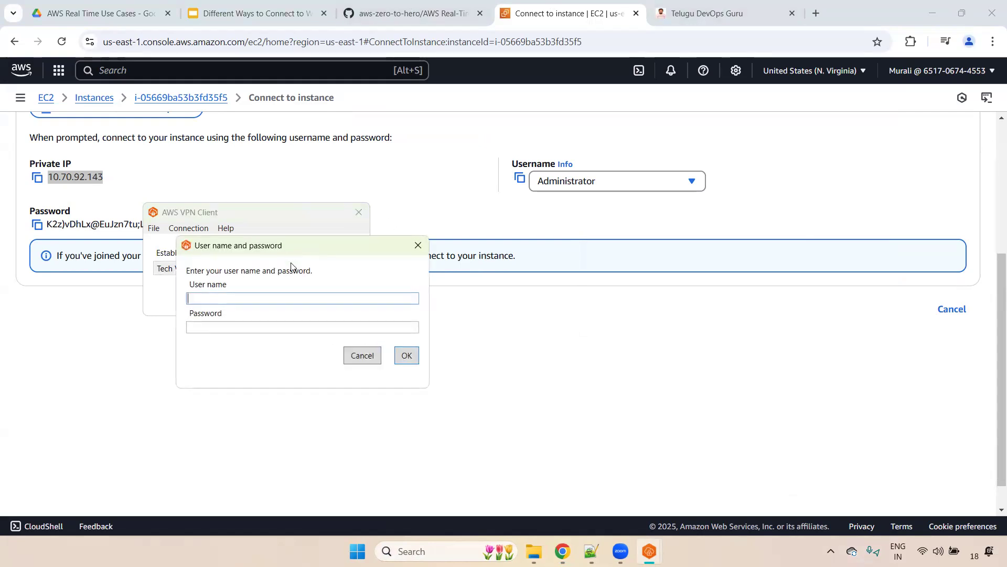
Try to sign in to Tech VPN with the VPN user name and password.
type("murali")
key("Tab")
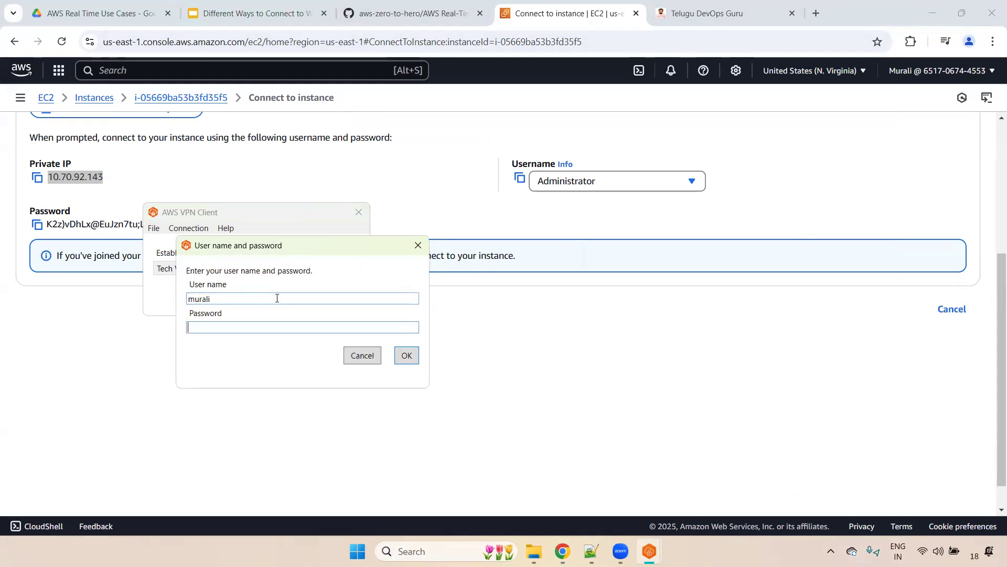
type("********")
left_click_drag(240, 294, 129, 301)
left_click(398, 356)
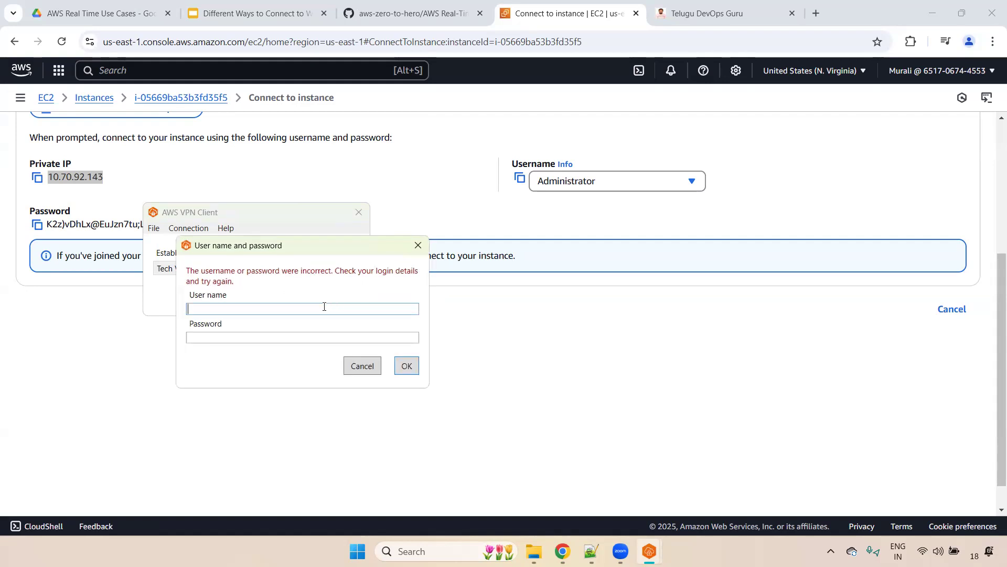
Enter the VPN user name and password again to connect Tech VPN, and close the VPN client window.
type("murali")
key("Tab")
type("••••")
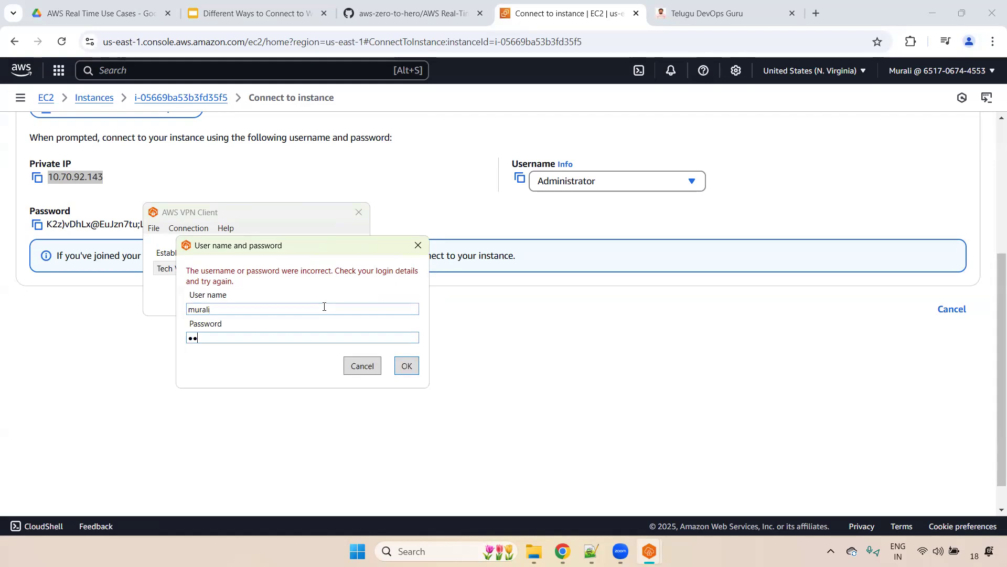
type("••••")
left_click(407, 366)
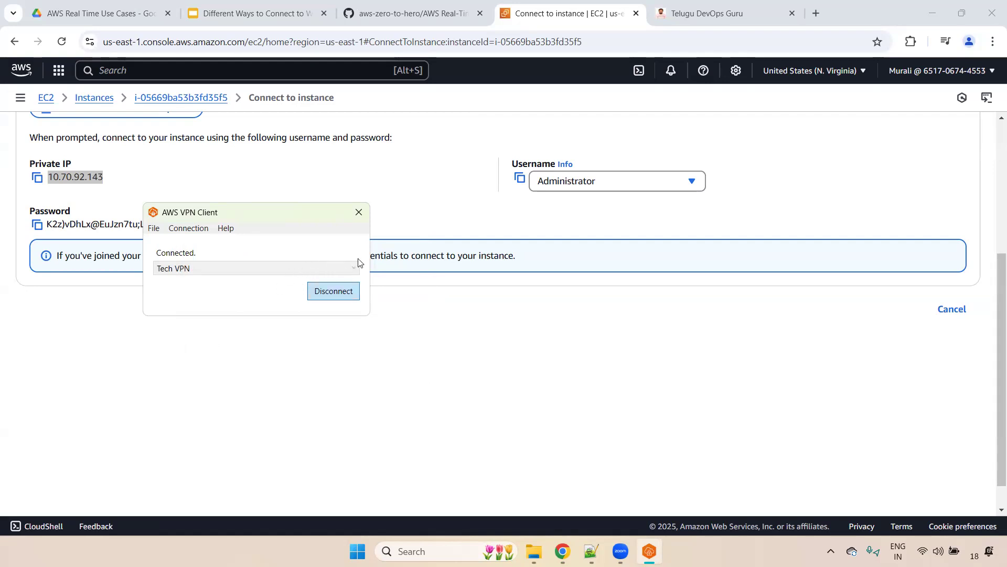
left_click(359, 213)
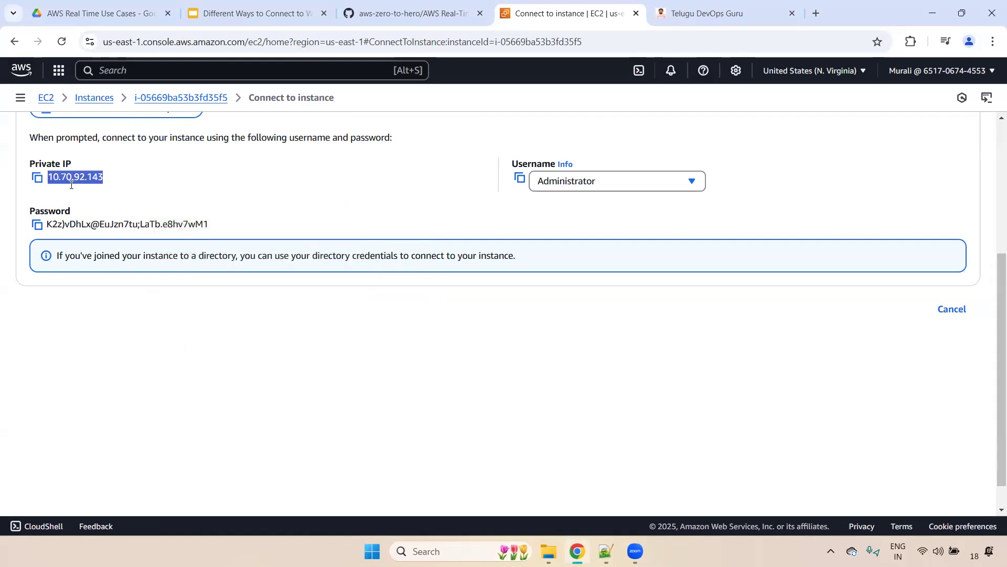
Open Remote Desktop Connection, copy the instance's private IP from the EC2 console, and expand the logon options.
left_click(430, 541)
type("rdp")
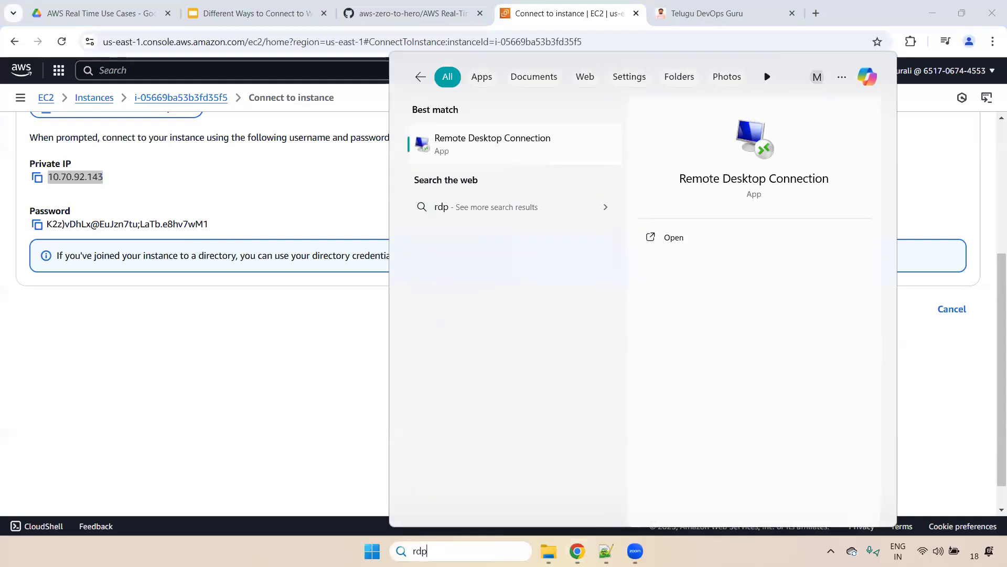
key("Return")
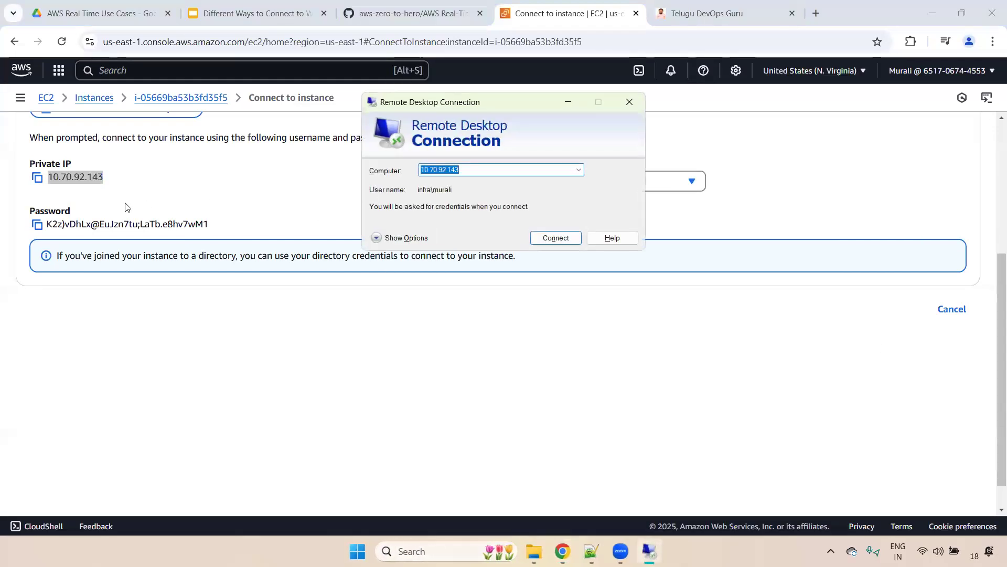
left_click(38, 177)
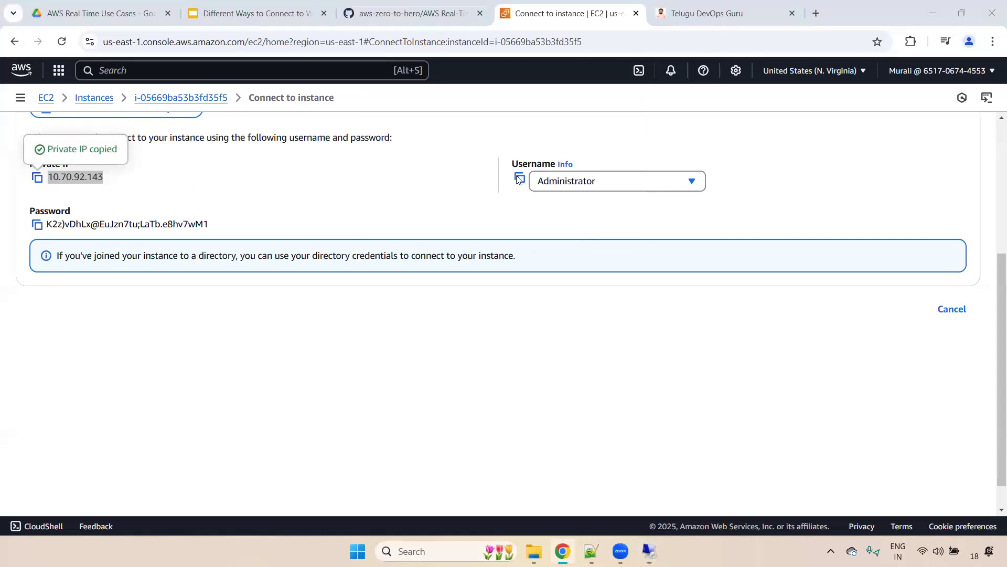
key("alt+Tab")
left_click(404, 236)
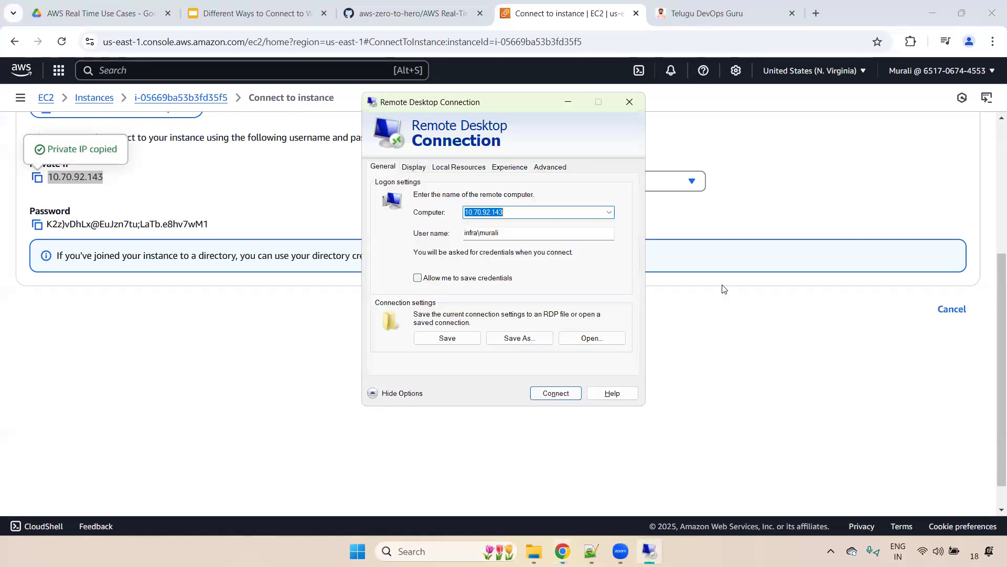
Copy the Administrator username from the console into the remote connection's user name and start connecting to 10.70.92.143.
key("alt+Tab")
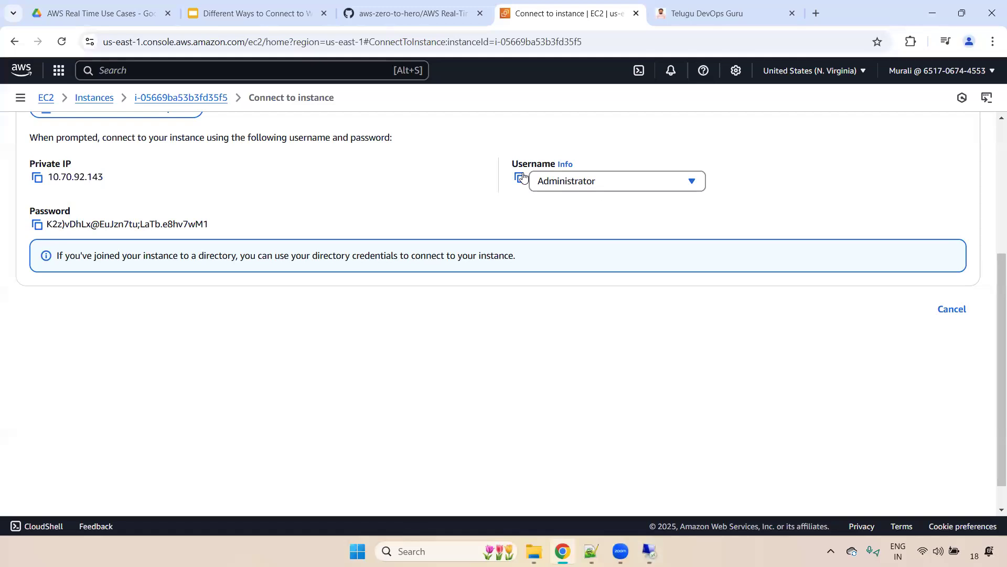
left_click(520, 178)
key("alt+Tab")
key("Tab")
key("ctrl+v")
key("Return")
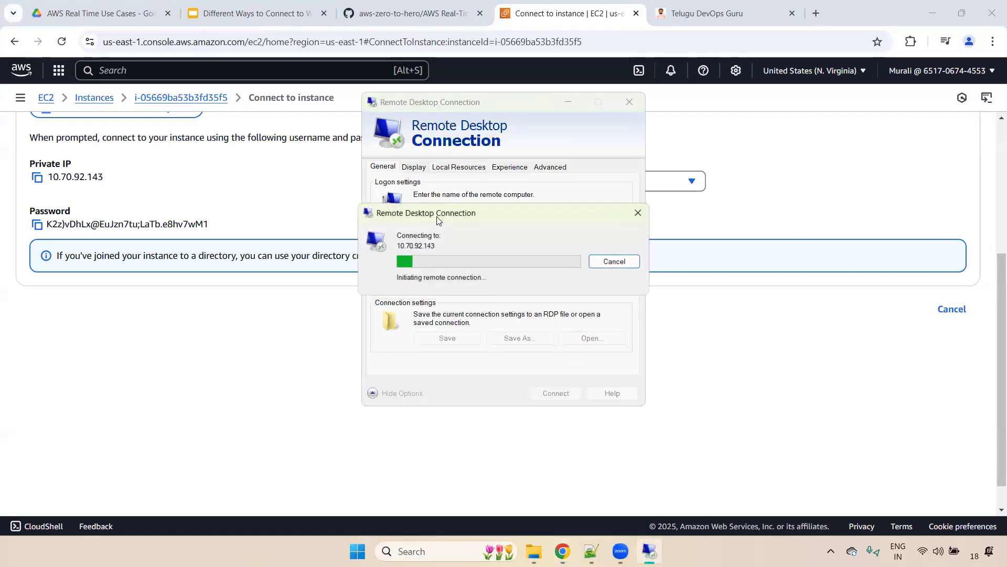
Copy the decrypted administrator password into the credentials prompt and accept the certificate warning to sign in to the server.
left_click(37, 225)
key("alt+Tab")
key("ctrl+v")
left_click(452, 407)
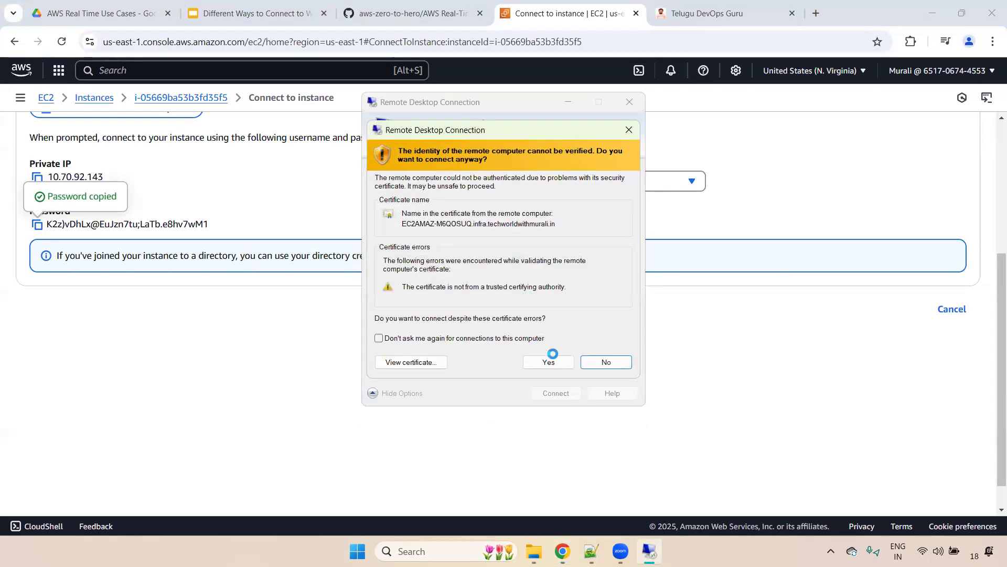
left_click(550, 360)
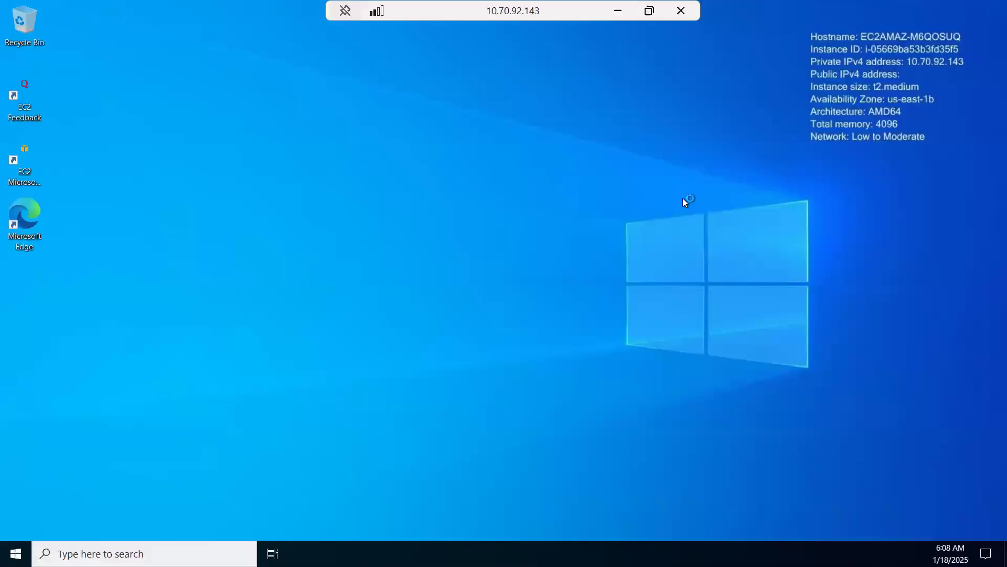
Minimize the remote session and highlight the PEM file method in the GitHub guide.
left_click(618, 11)
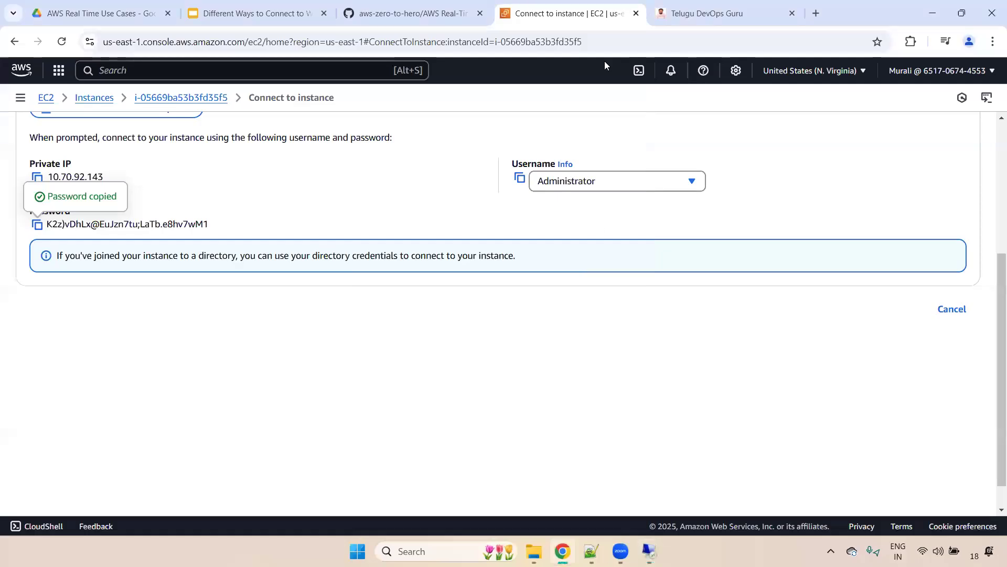
left_click(383, 12)
left_click_drag(189, 233, 287, 236)
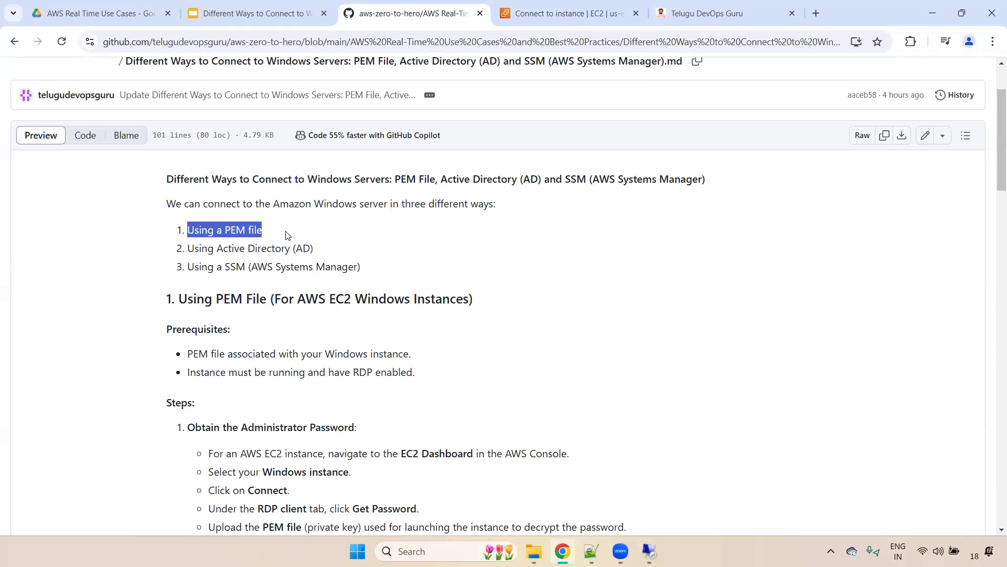
double_click(232, 226)
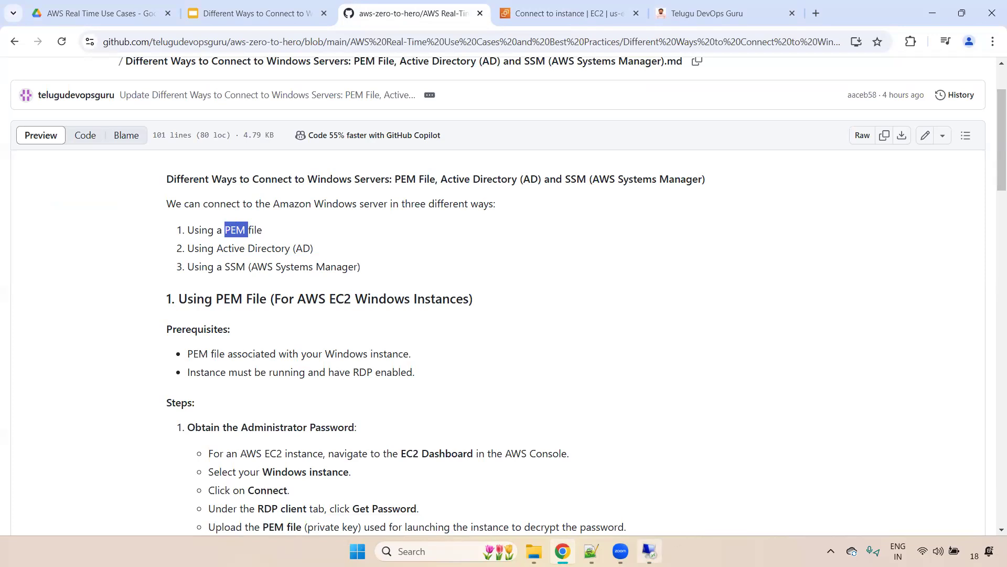
Close the 10.70.92.143 remote desktop session and confirm the disconnection.
mouse_move(649, 551)
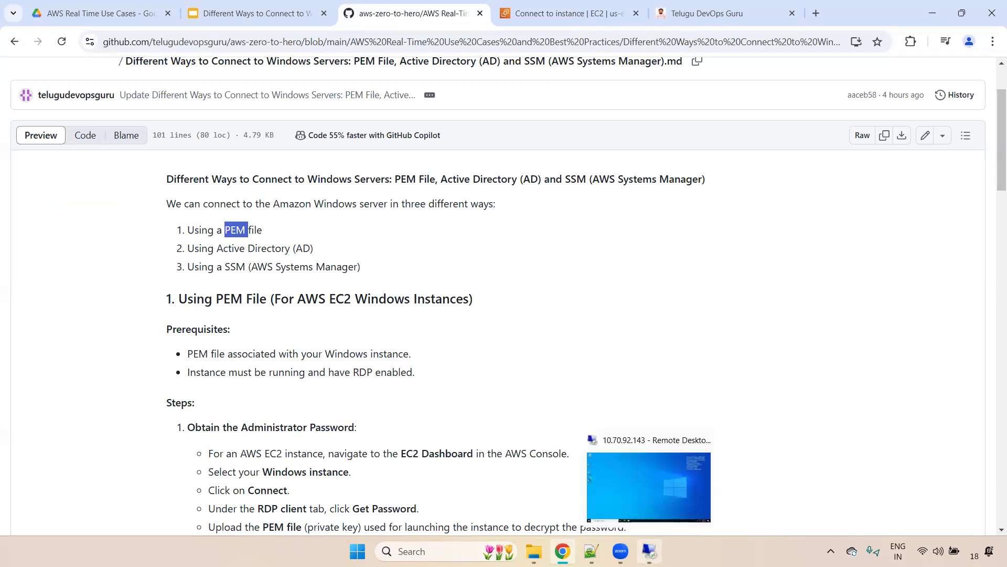
right_click(649, 551)
left_click(648, 515)
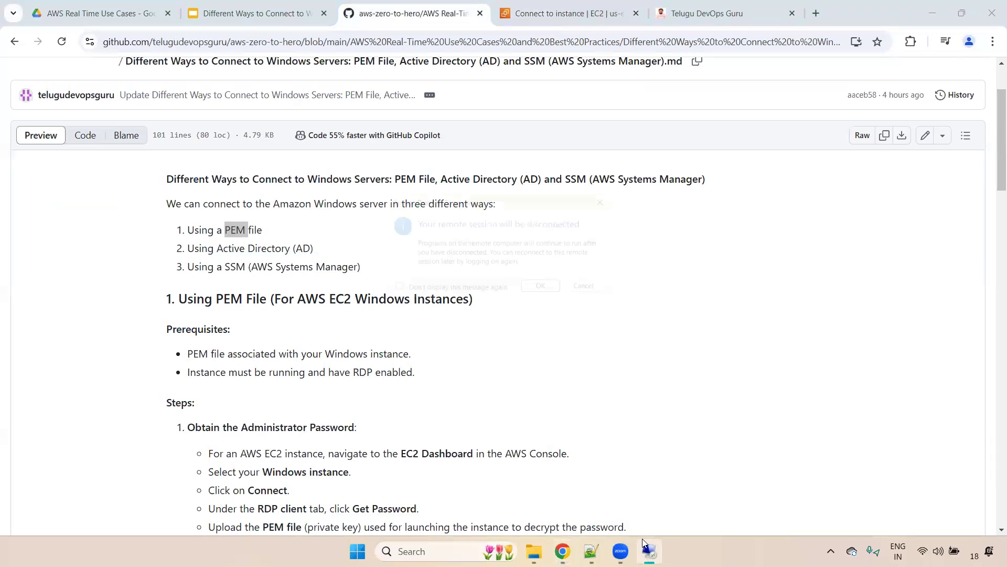
left_click(540, 286)
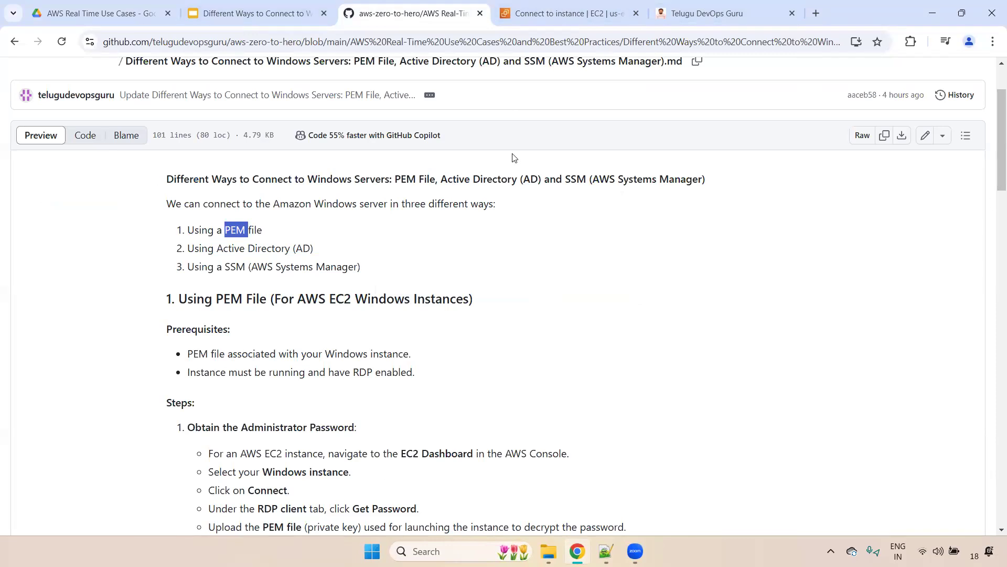
Highlight the Active Directory method in the guide and copy the Windows server's private IPv4 address from the EC2 instances list.
double_click(287, 240)
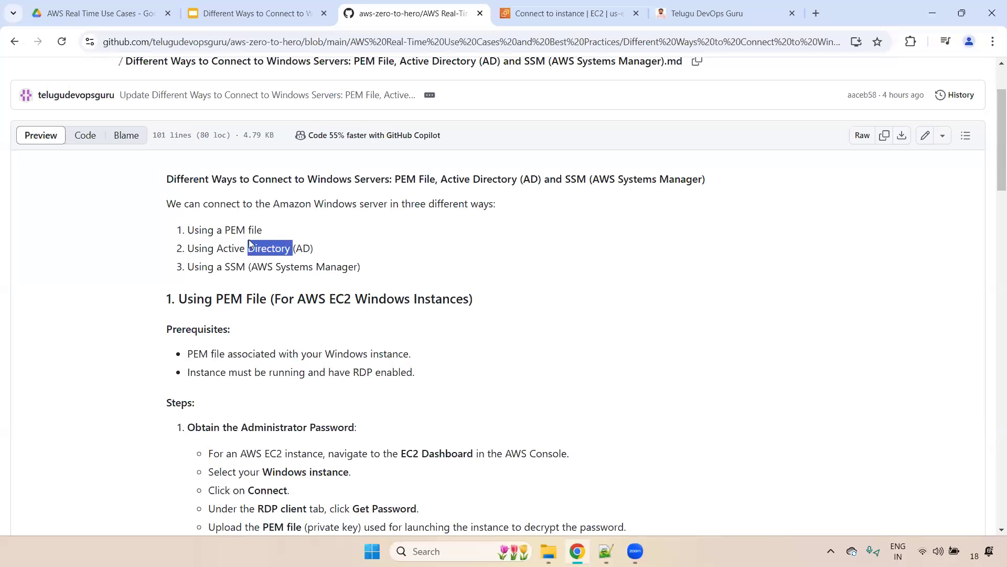
triple_click(268, 248)
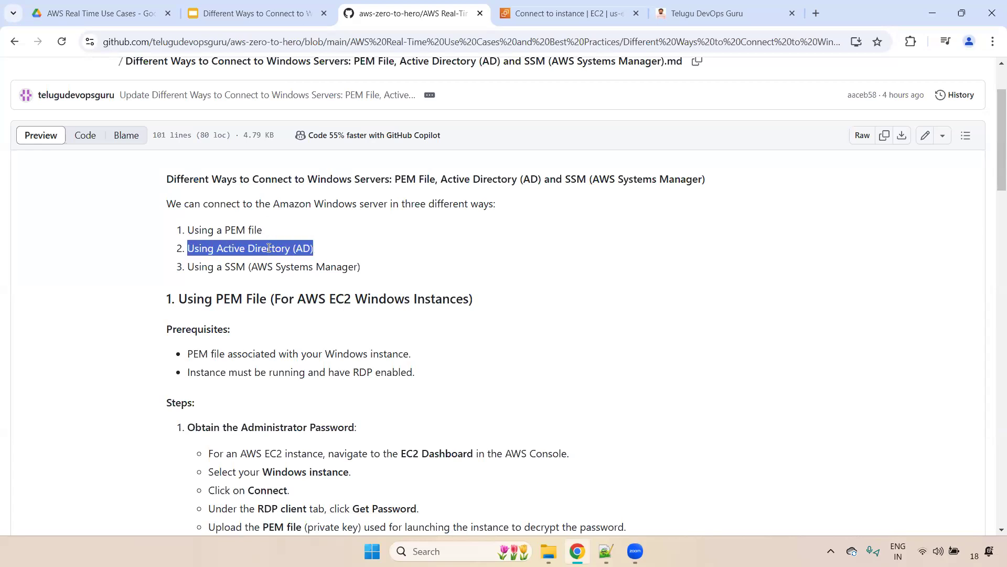
left_click(557, 7)
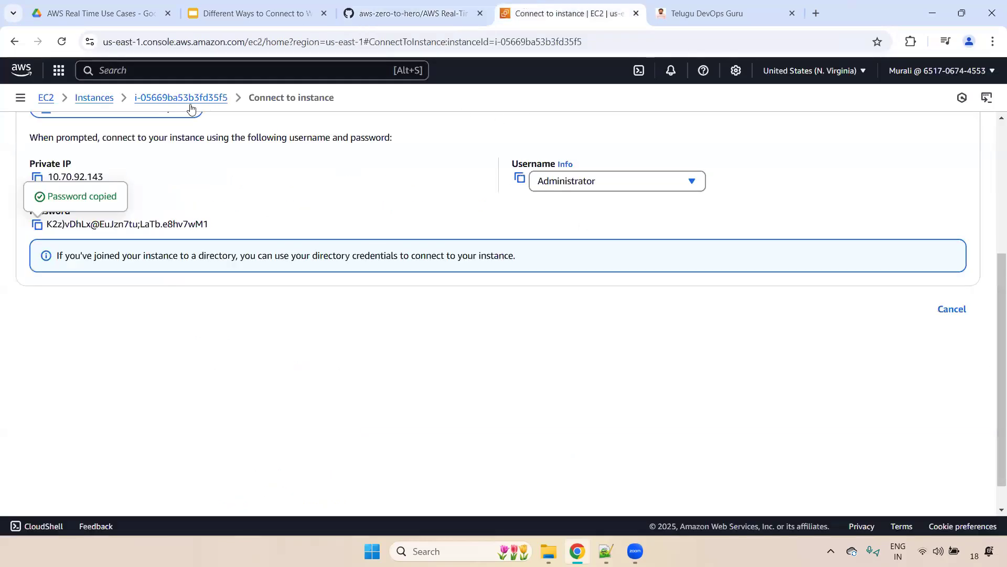
left_click(96, 98)
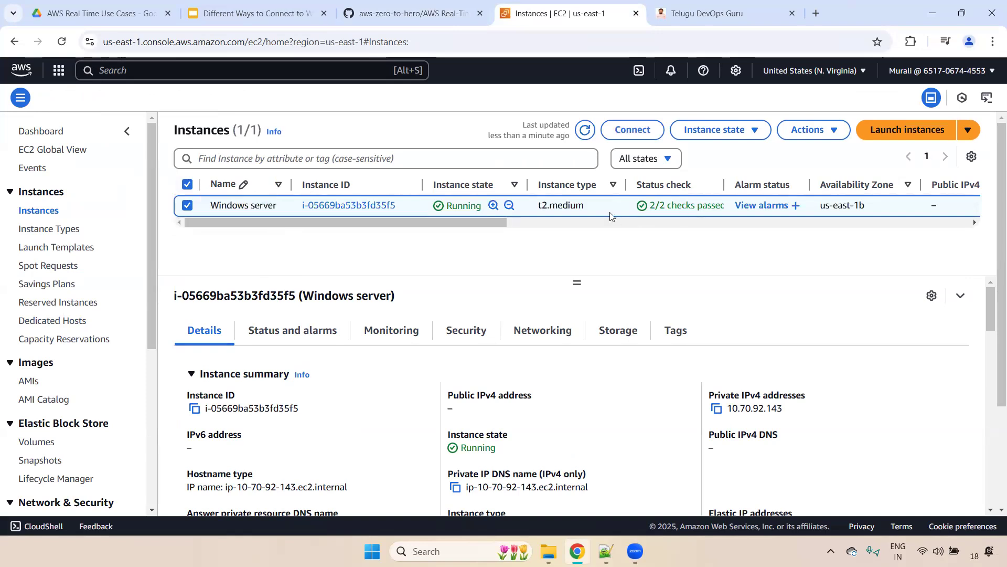
left_click_drag(479, 222, 396, 263)
left_click(717, 412)
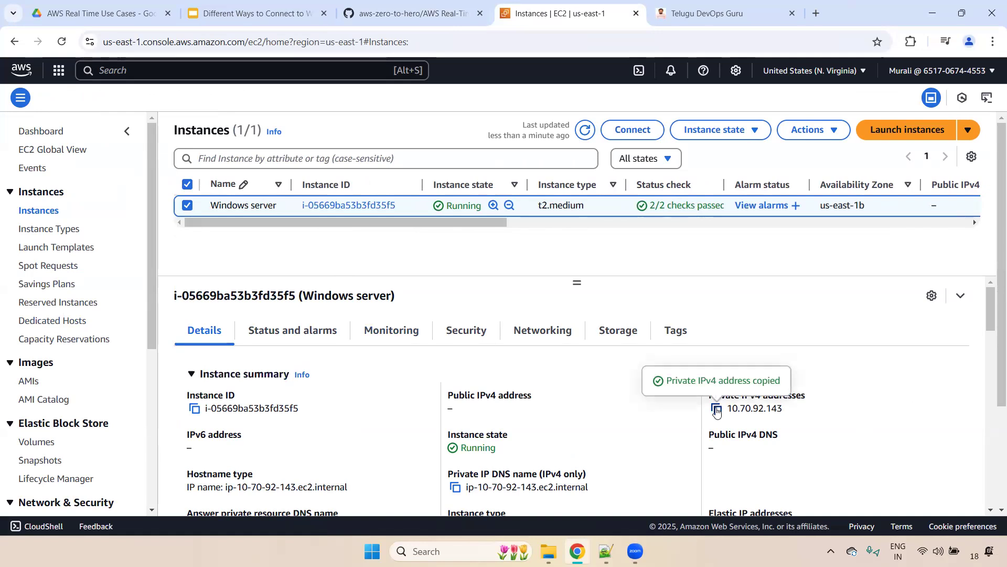
Open AWS VPN Client to check the Tech VPN connection and move its window aside.
mouse_move(635, 551)
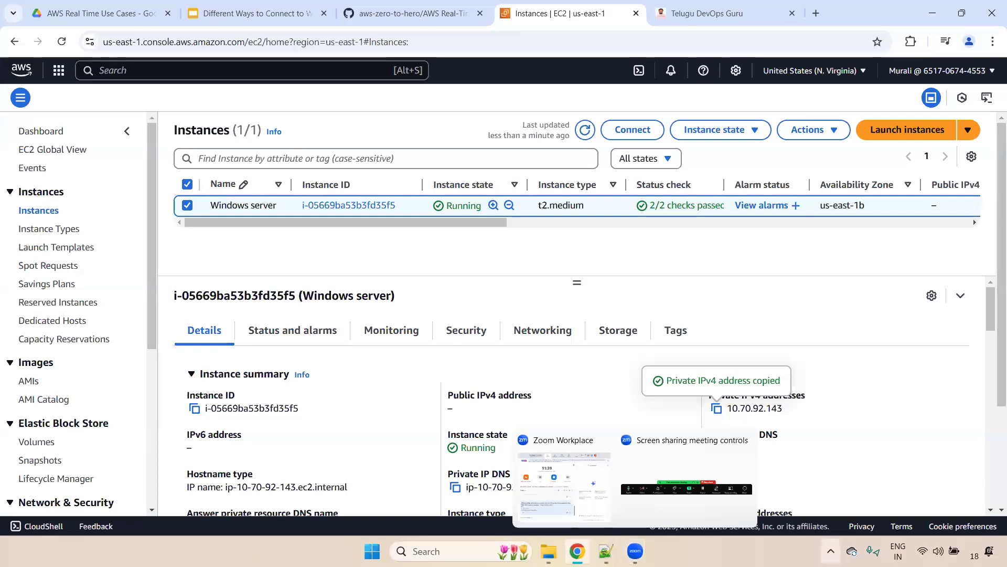
left_click(830, 551)
left_click(804, 510)
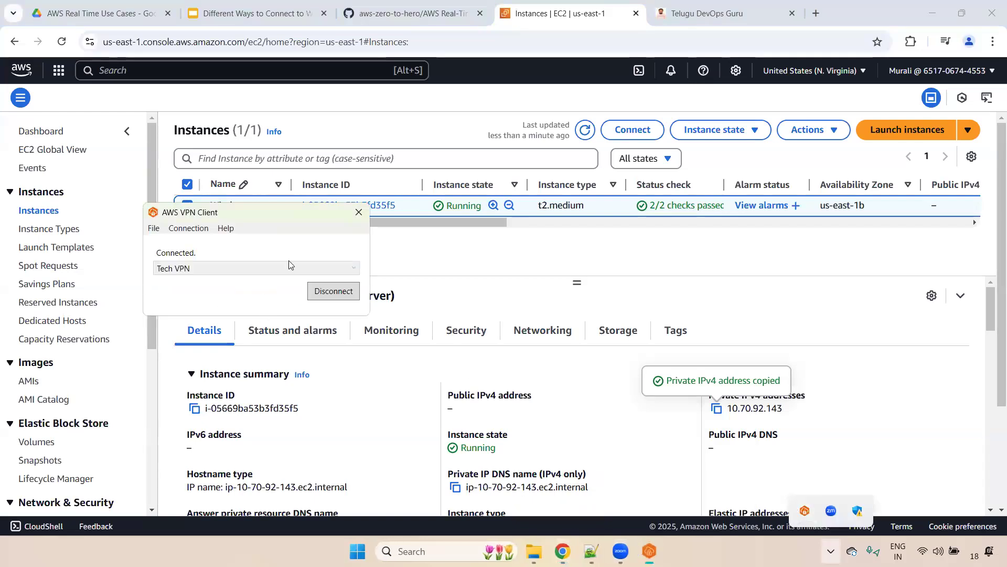
left_click_drag(288, 220, 864, 199)
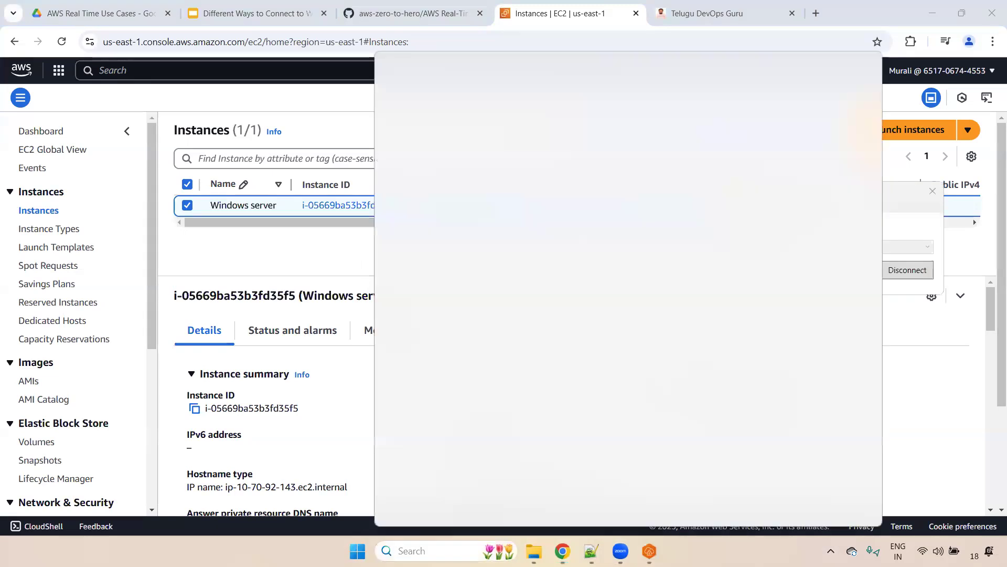
Open Remote Desktop Connection and enter 10.70.92.143 as the computer.
left_click(441, 551)
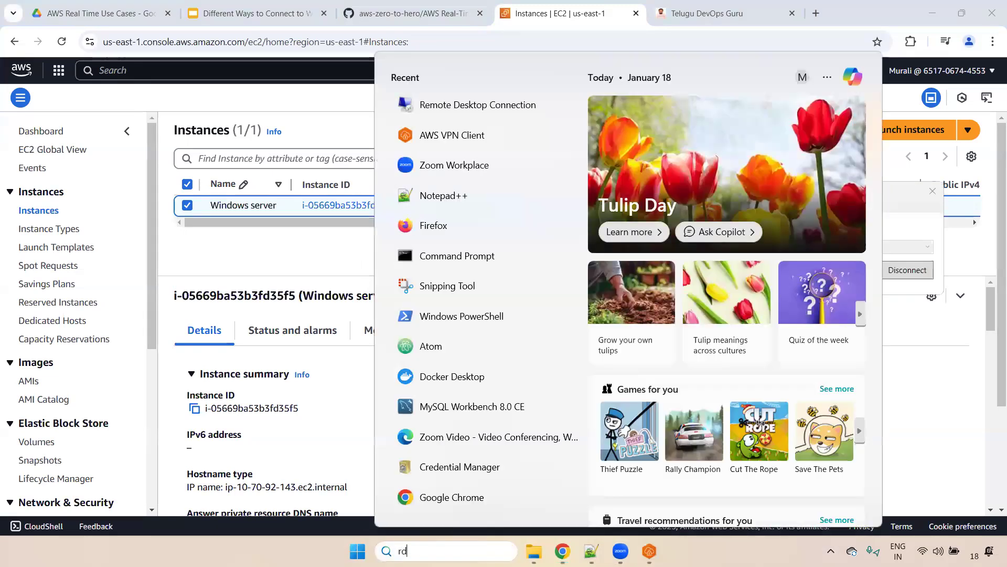
type("rdp")
key("Return")
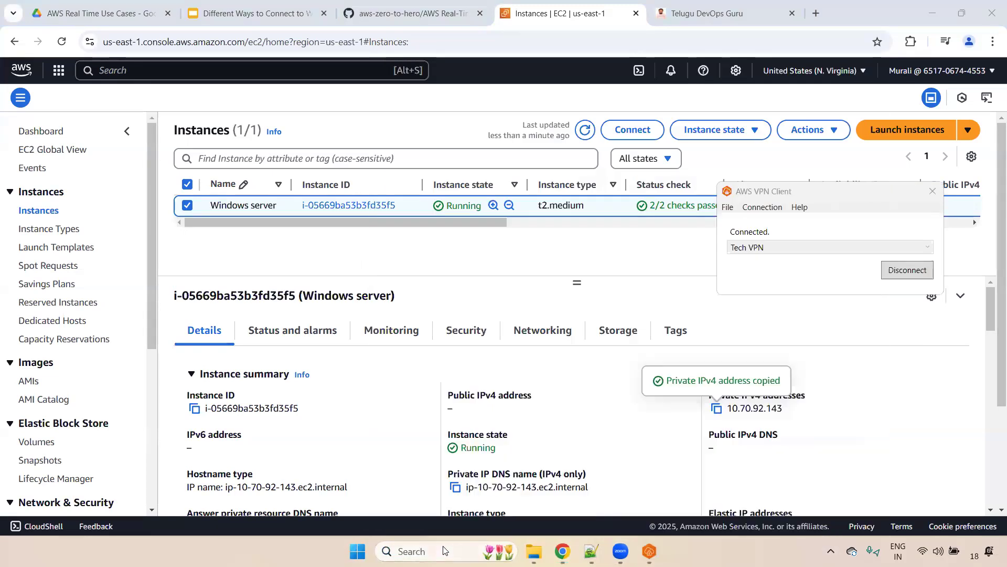
double_click(473, 168)
key("ctrl+v")
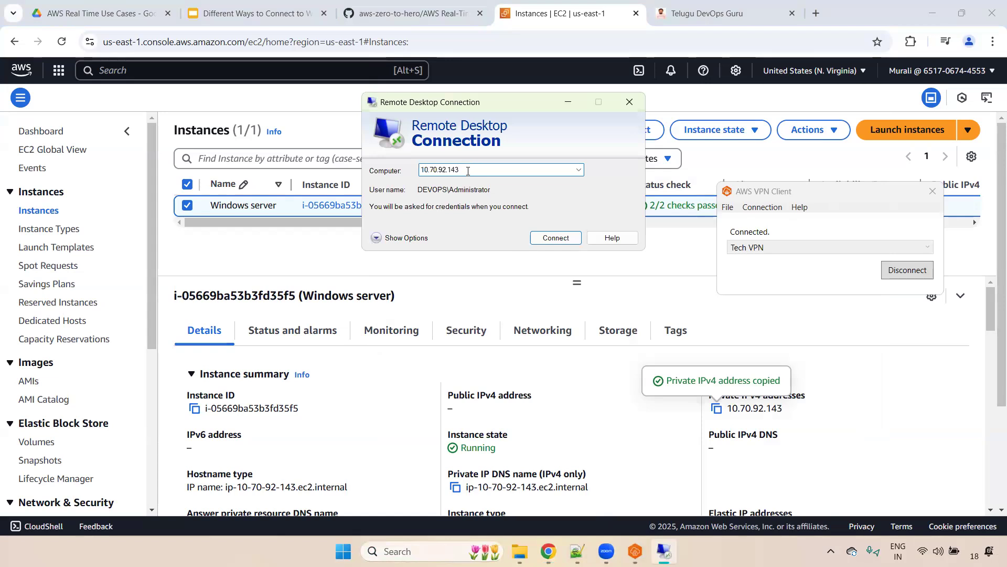
Expand the connection options and replace the user name with the domain user's logon name prefixed with infra.
left_click(402, 238)
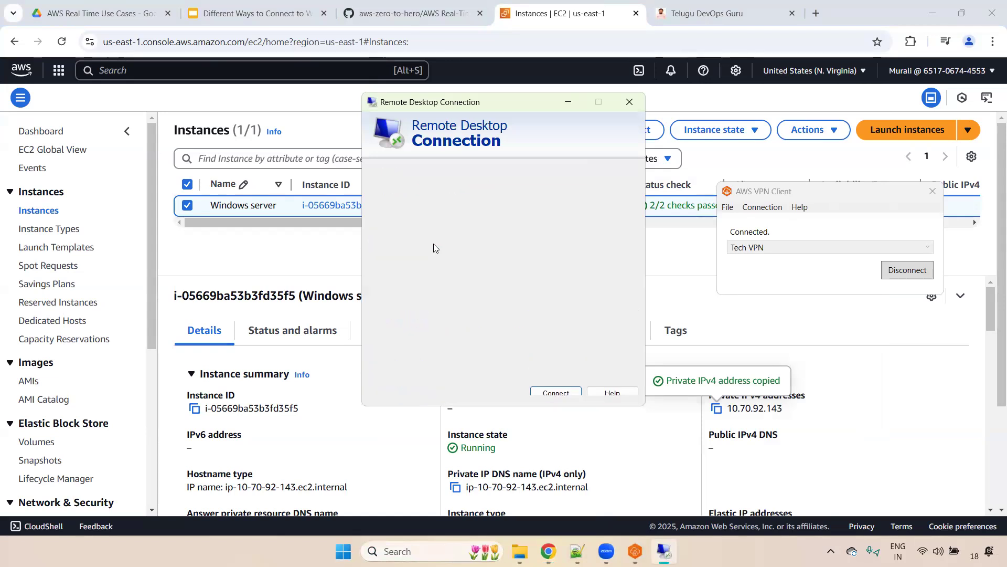
double_click(514, 231)
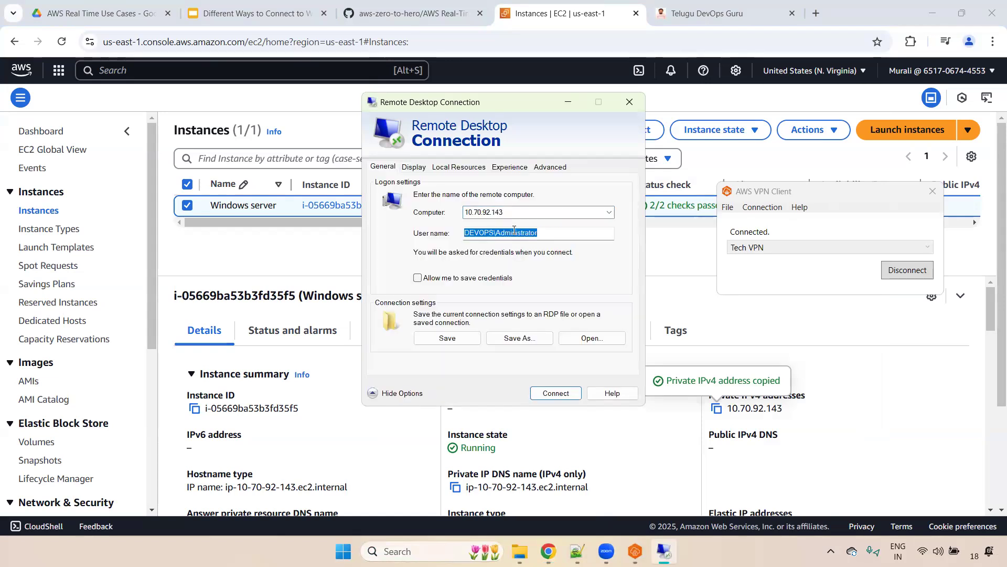
key("BackSpace")
left_click(484, 238)
double_click(472, 236)
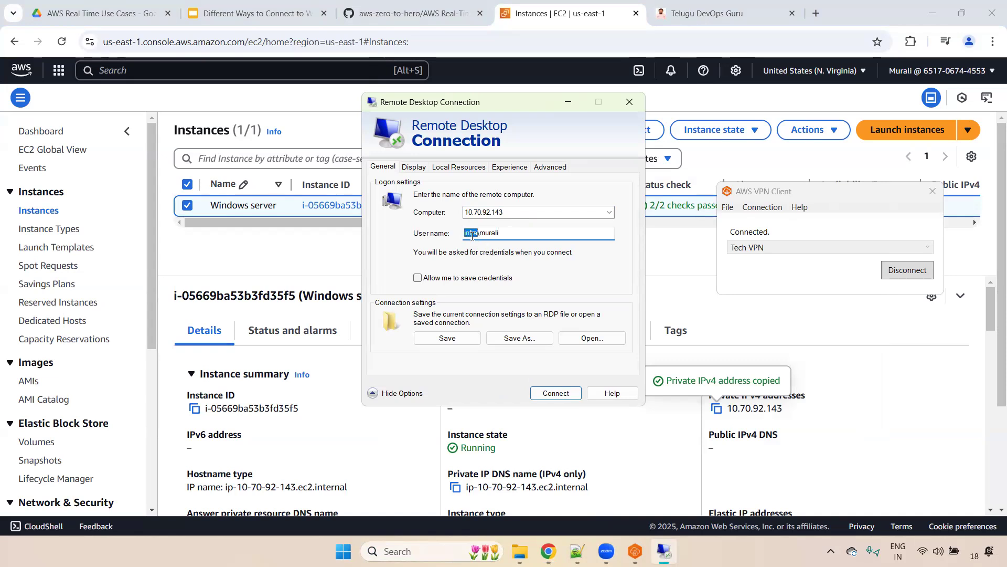
Search the AWS console for Directory Service and open it in a new browser tab.
left_click(347, 72)
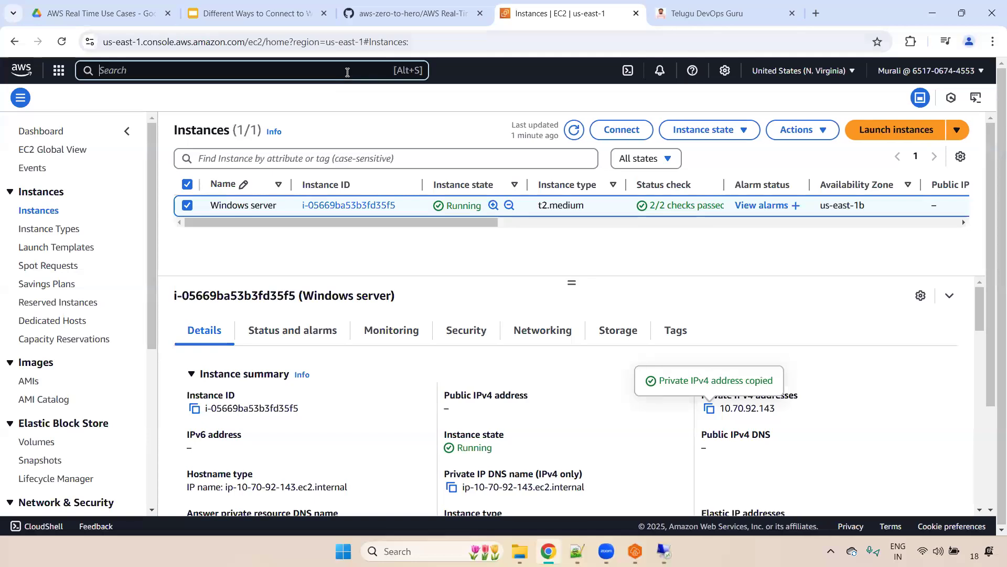
type("dire")
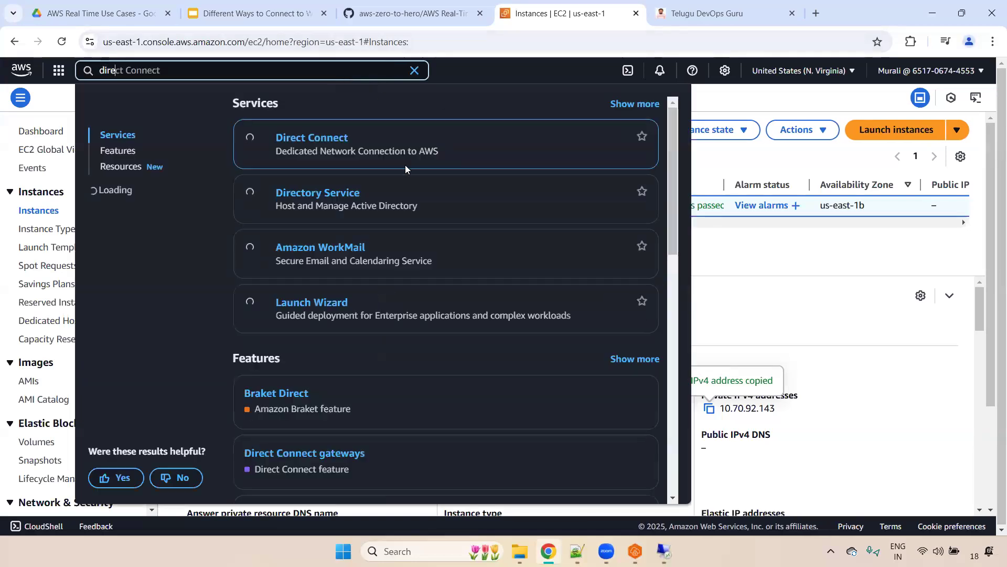
right_click(339, 196)
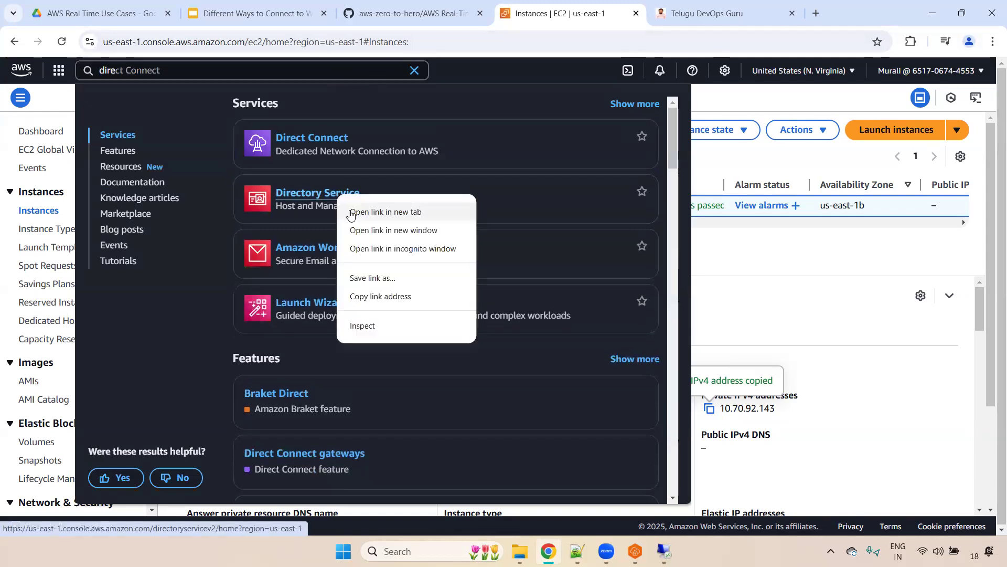
left_click(346, 211)
key("ctrl+Tab")
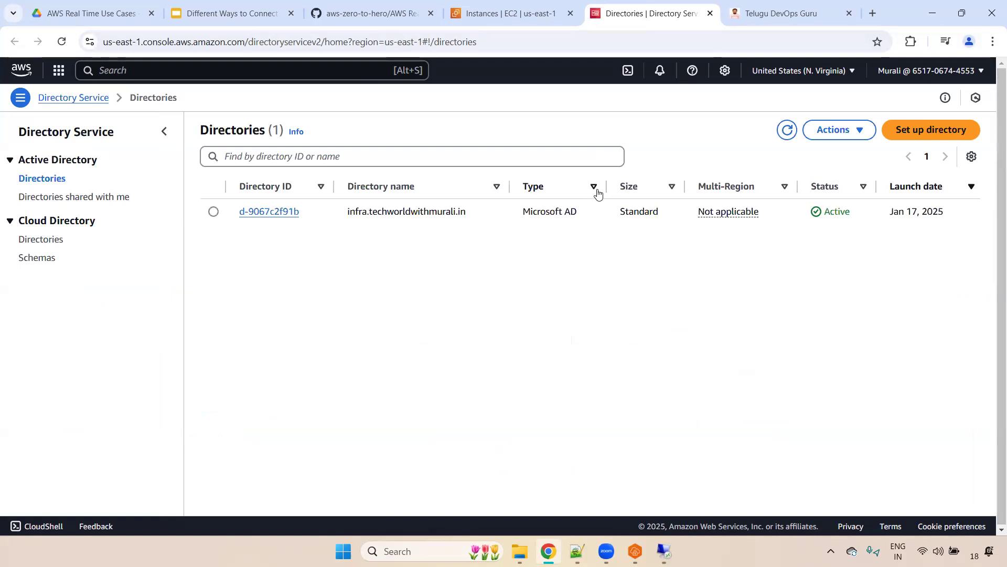
Open the infra.techworldwithmurali.in directory's details and examine its Directory NetBIOS name.
left_click_drag(372, 210, 479, 211)
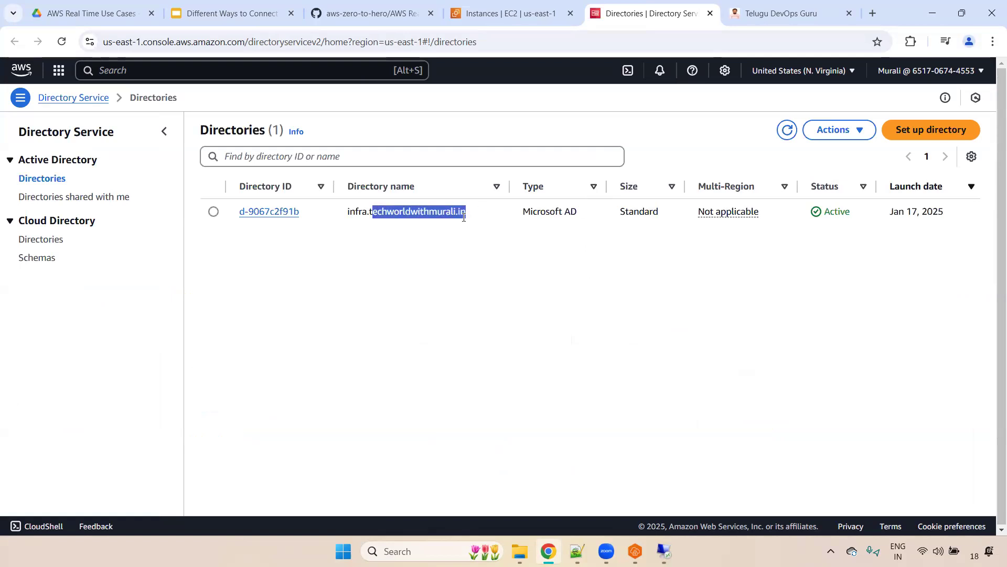
left_click(268, 210)
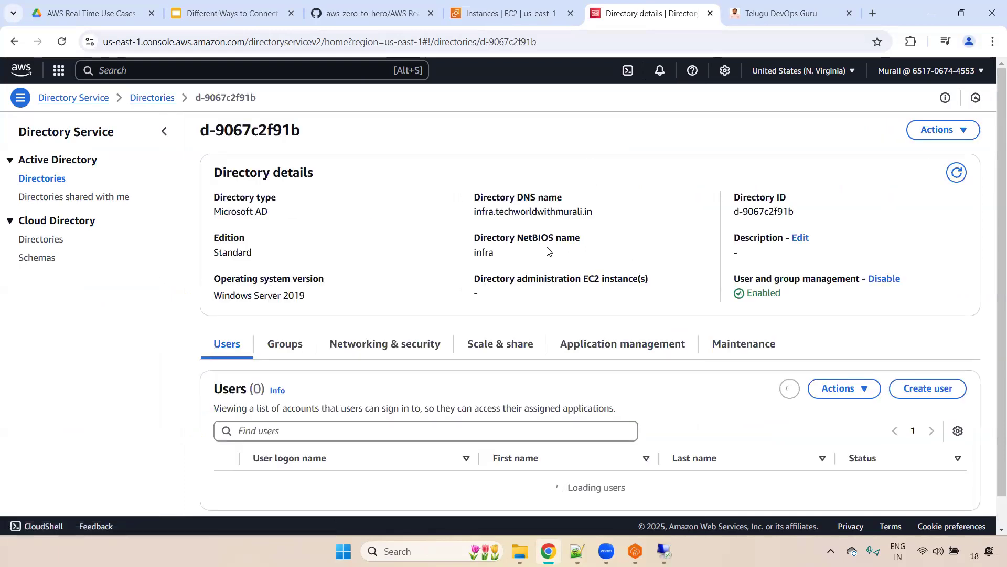
left_click_drag(477, 237, 608, 245)
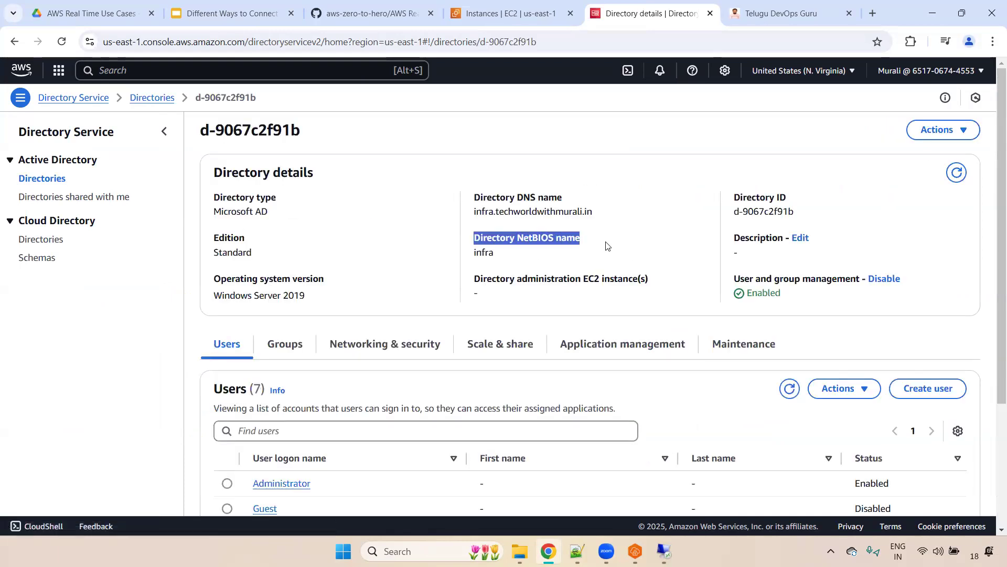
Compare the directory's NetBIOS name and the domain user's logon name with the user name entered in Remote Desktop Connection.
double_click(485, 251)
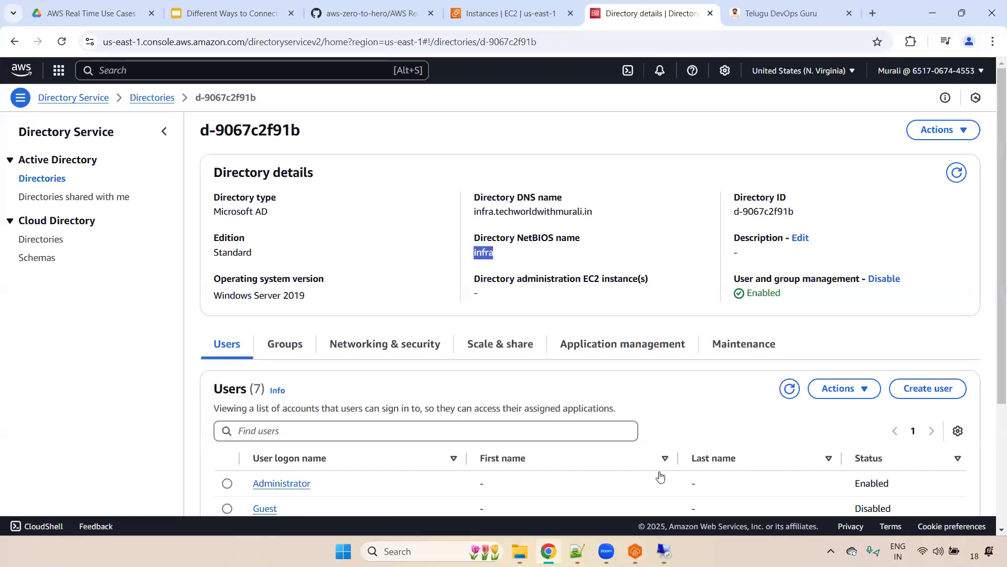
left_click(664, 551)
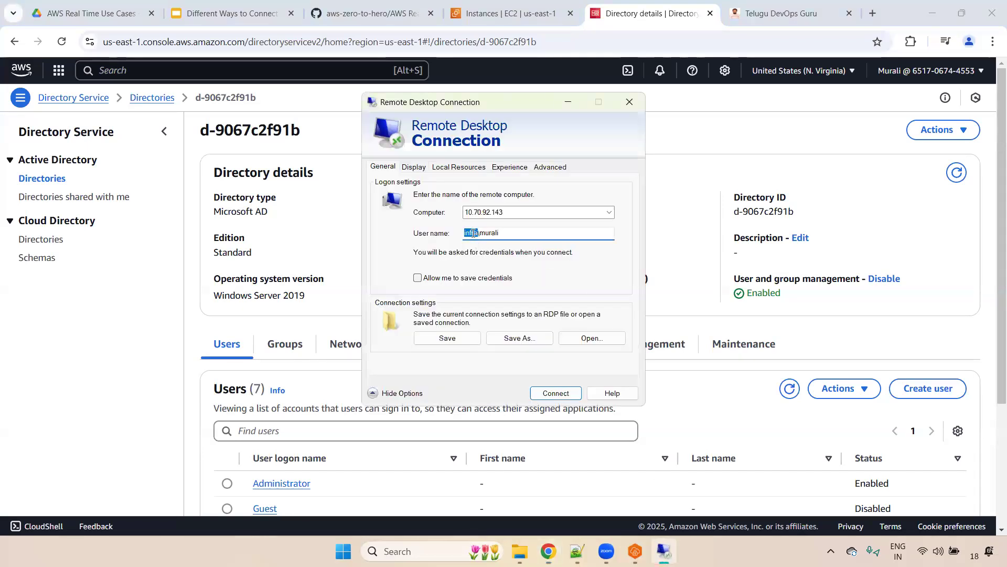
left_click_drag(478, 232, 501, 233)
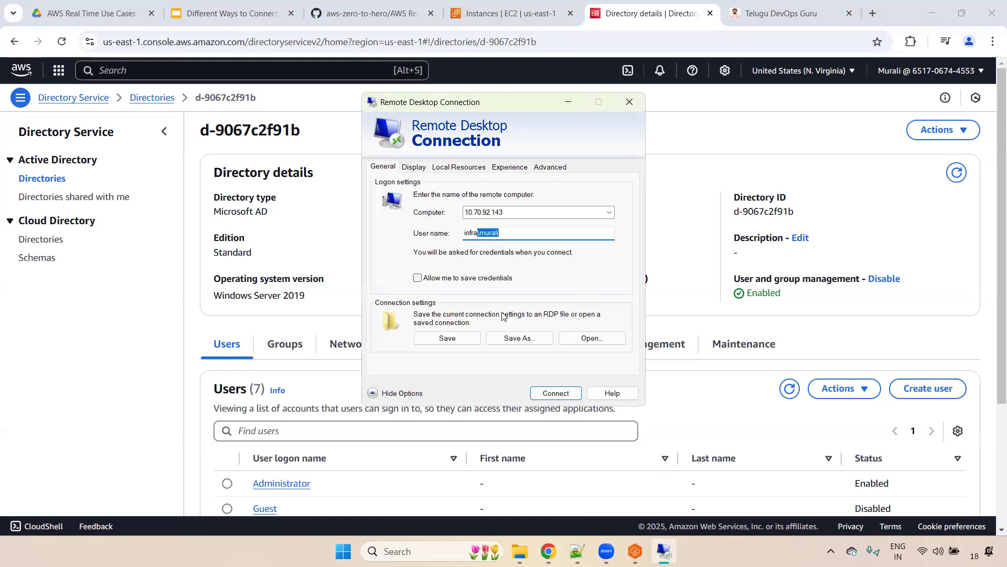
left_click(721, 160)
left_click_drag(371, 155, 991, 229)
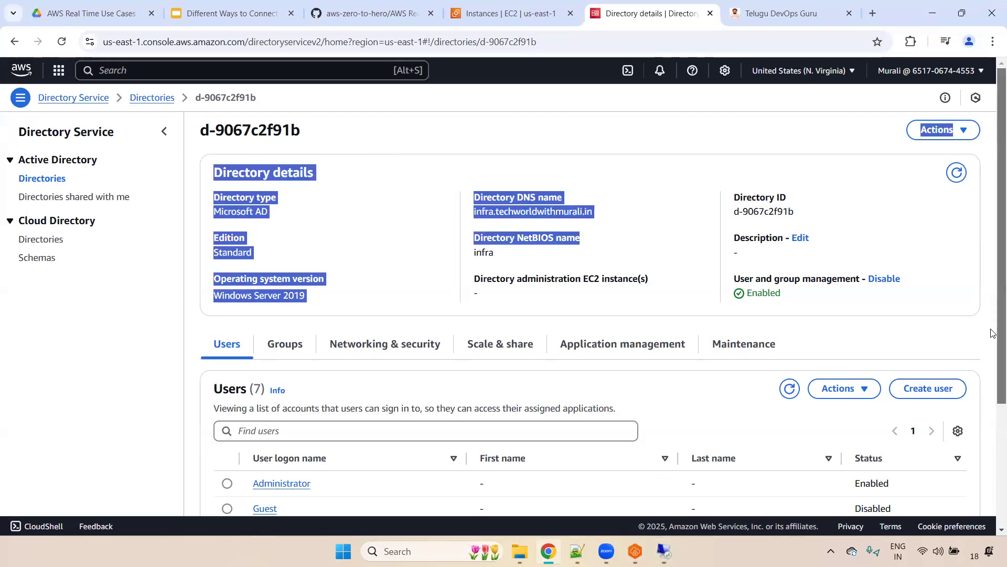
scroll(45, 405, "down", 3)
double_click(235, 464)
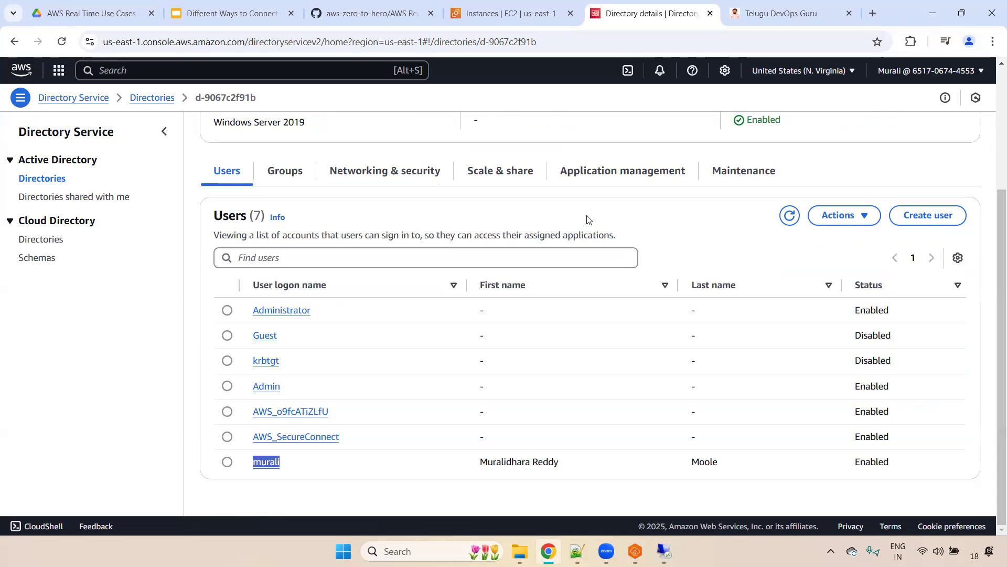
Start the remote connection to 10.70.92.143 and submit the domain user's password.
key("alt+Tab")
left_click(488, 231)
left_click(555, 393)
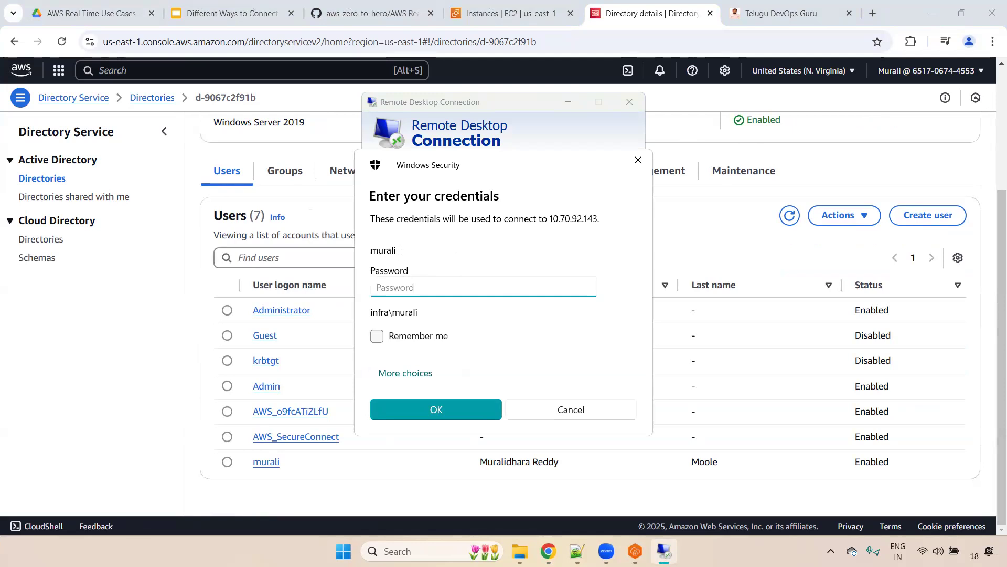
type("•••")
left_click(455, 414)
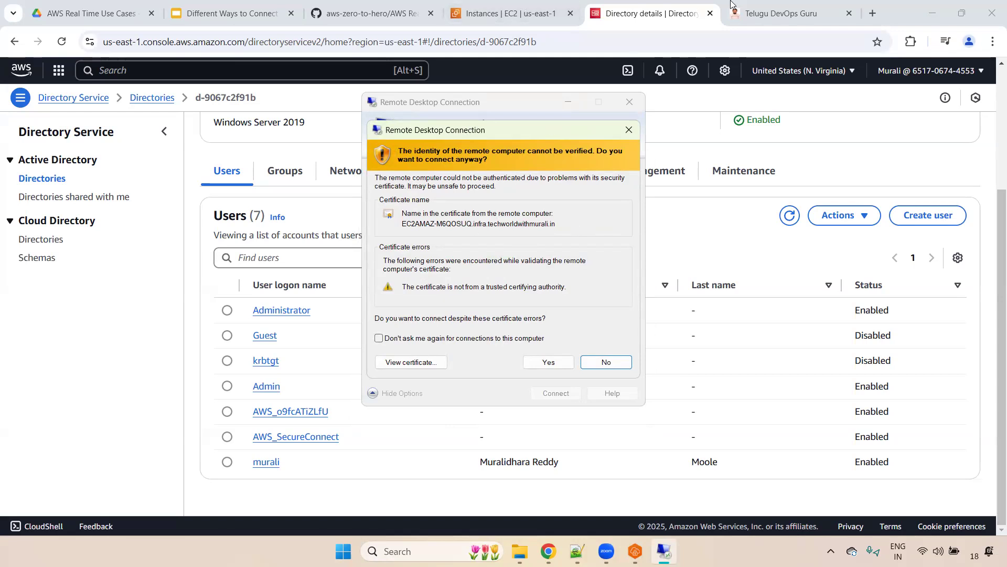
Compare the certificate's domain with the Directory DNS name in AWS, and accept the certificate warning to connect.
left_click(962, 107)
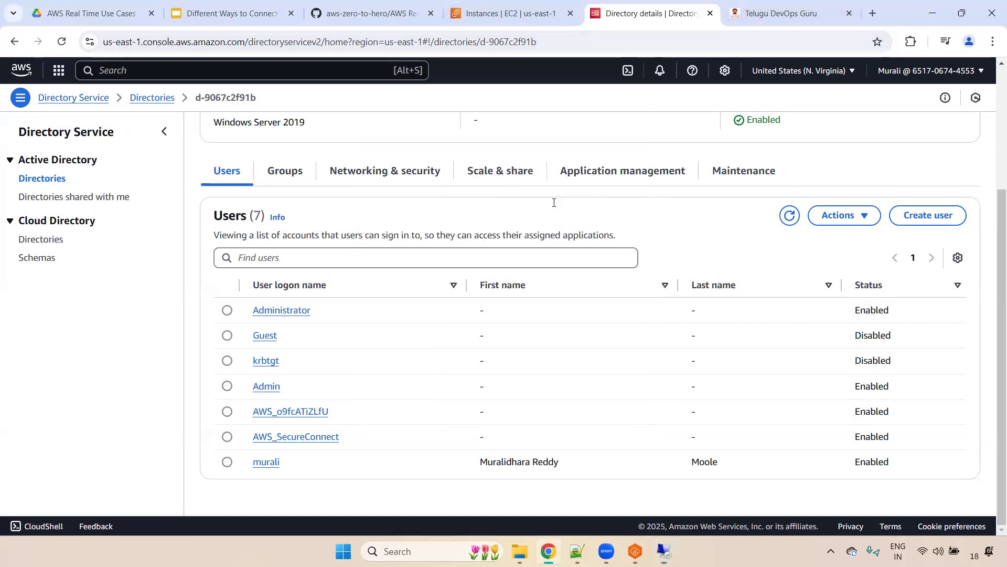
scroll(554, 203, "up", 3)
left_click_drag(475, 202, 605, 206)
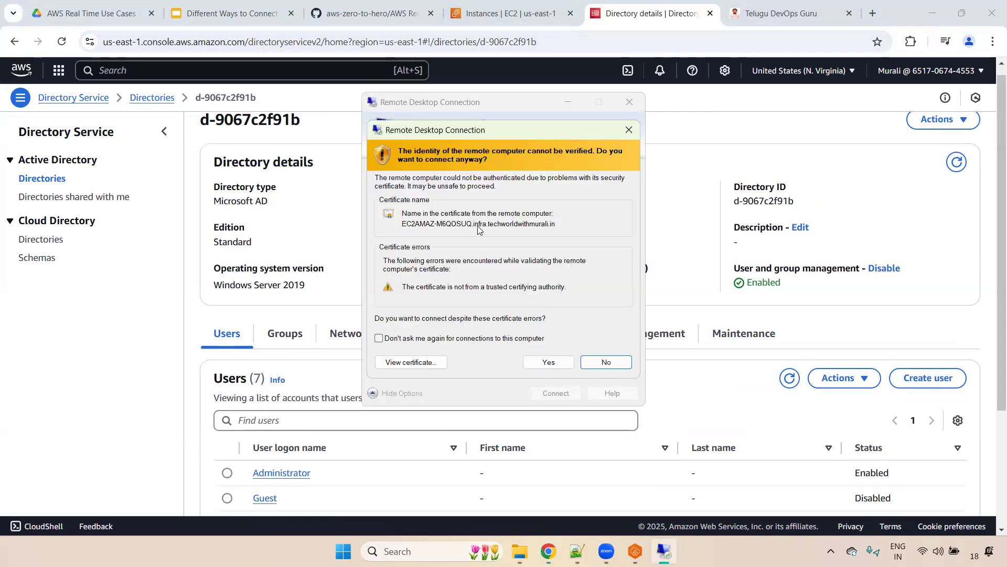
left_click(548, 363)
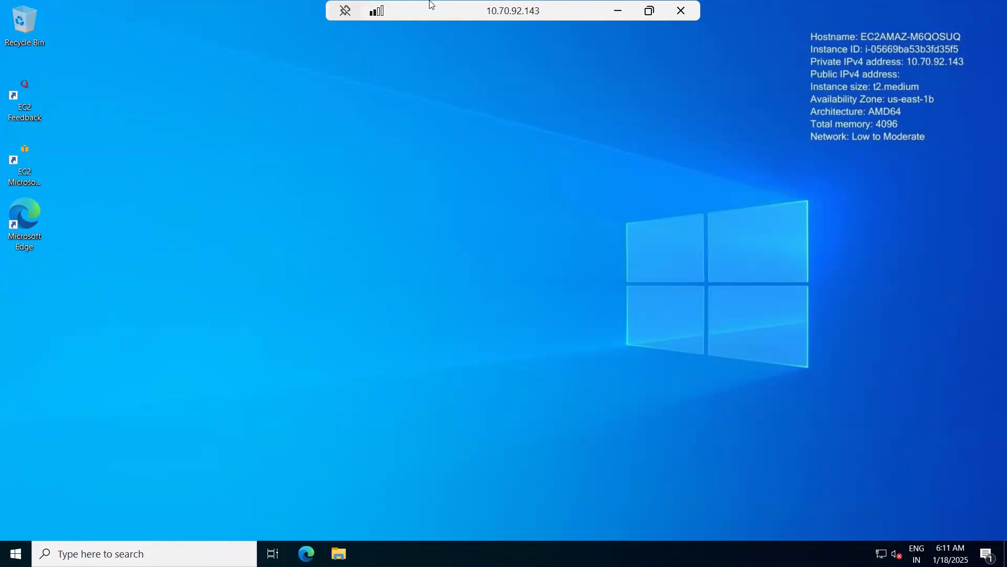
Minimize the remote session and review the Active Directory (AD) method in the GitHub connection guide.
left_click(619, 11)
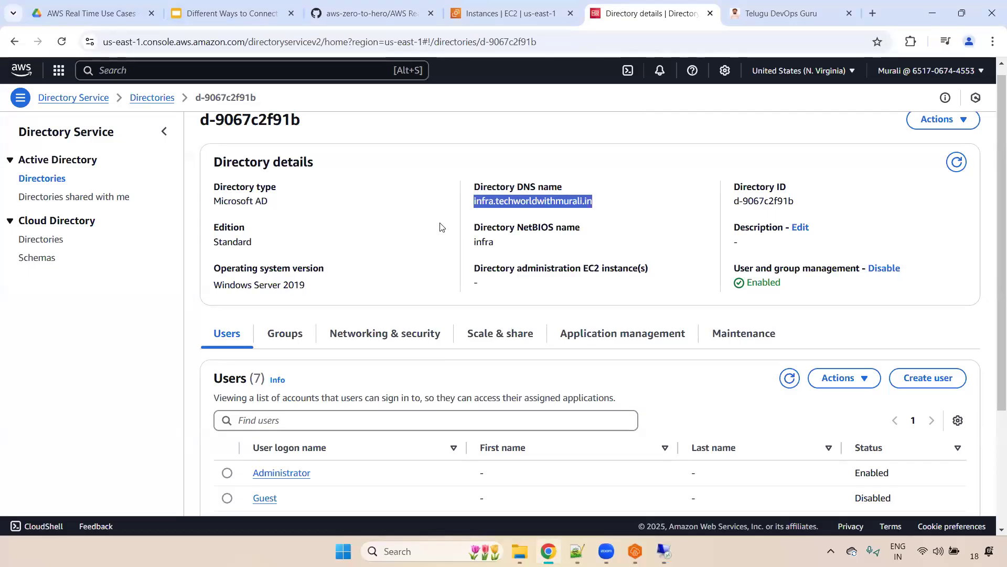
scroll(993, 126, "up", 1)
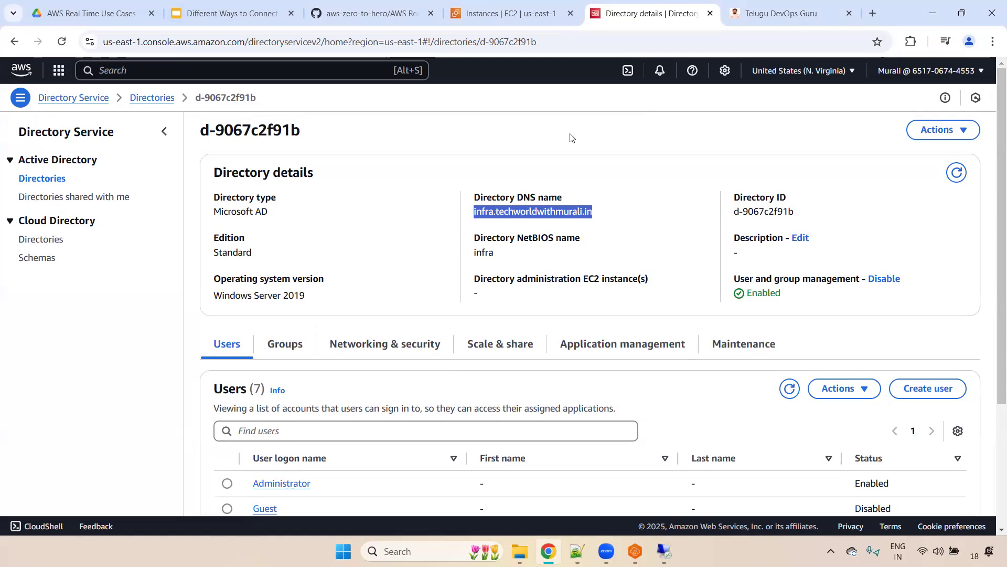
left_click(816, 10)
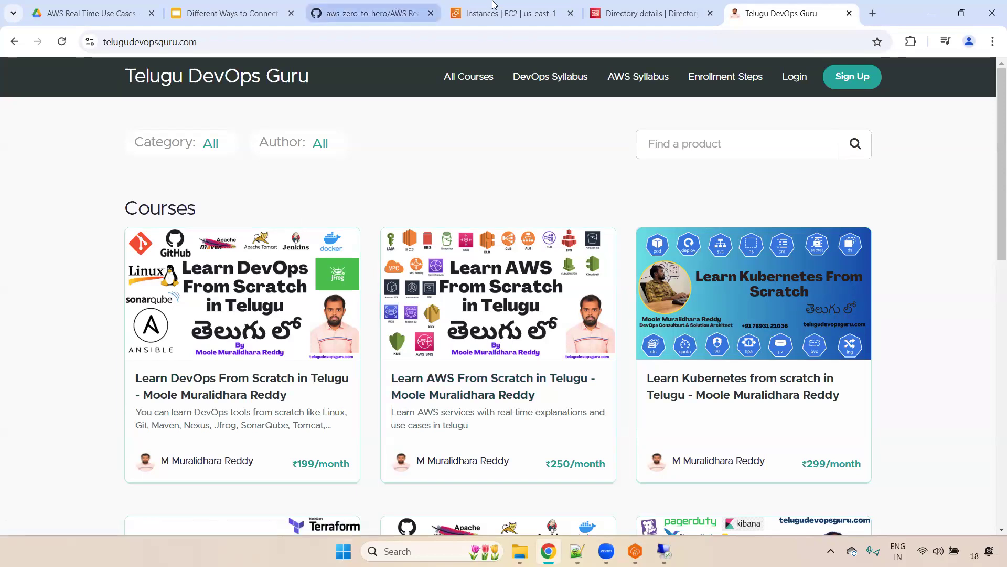
left_click(525, 13)
left_click(606, 5)
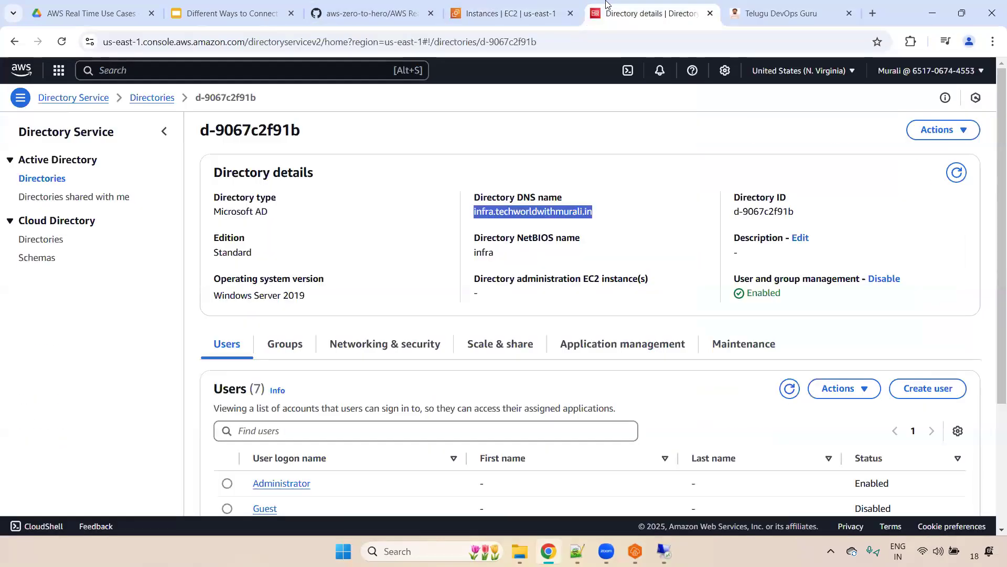
left_click(277, 8)
left_click(411, 16)
left_click(337, 241)
left_click_drag(257, 267, 161, 245)
triple_click(161, 245)
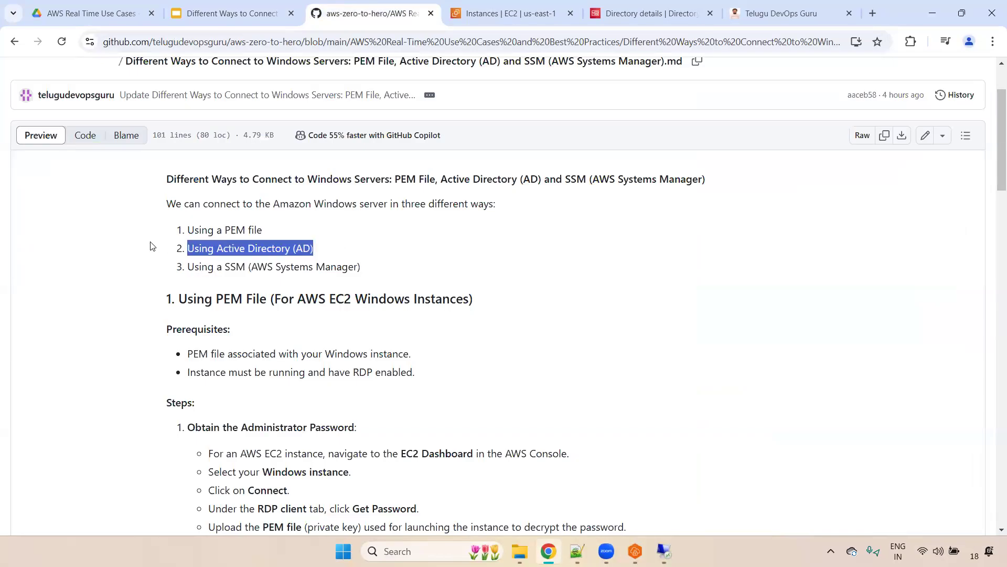
left_click(250, 257)
Bring back the remote desktop session to 10.70.92.143 and disconnect it.
left_click(664, 551)
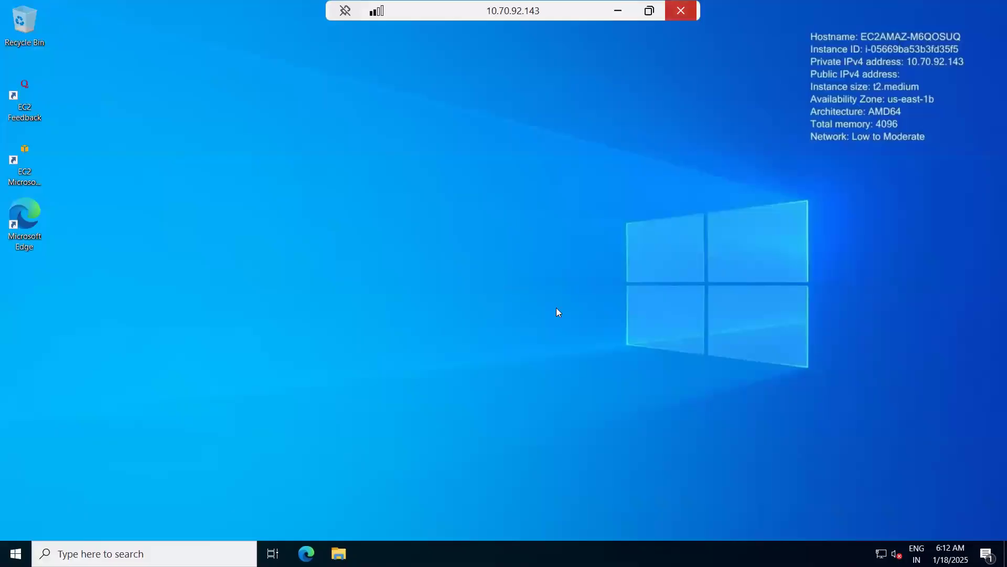
left_click(681, 10)
left_click(545, 307)
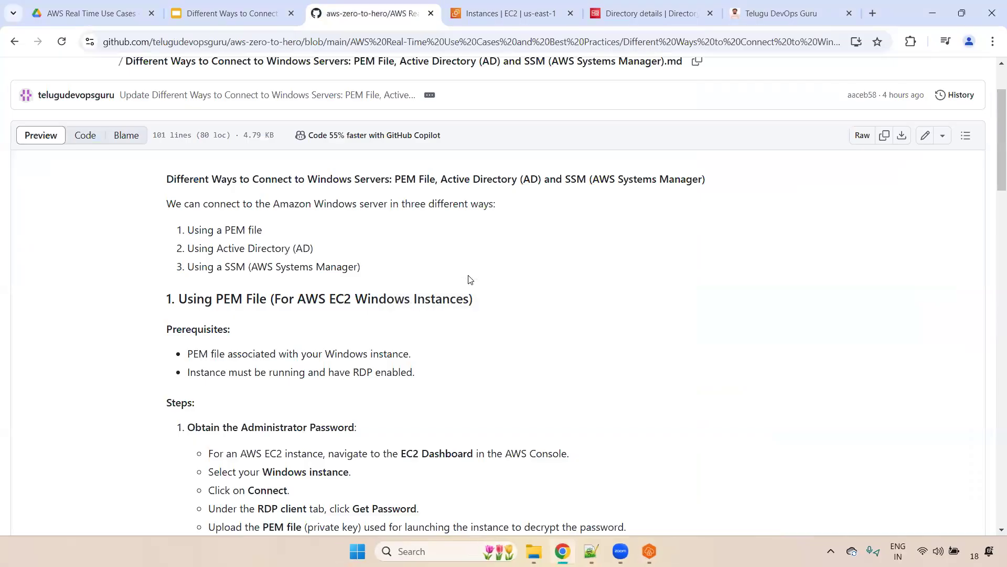
Review the guide's SSM method and check which IAM role is attached to the Windows server instance, leaving without updating it.
triple_click(251, 269)
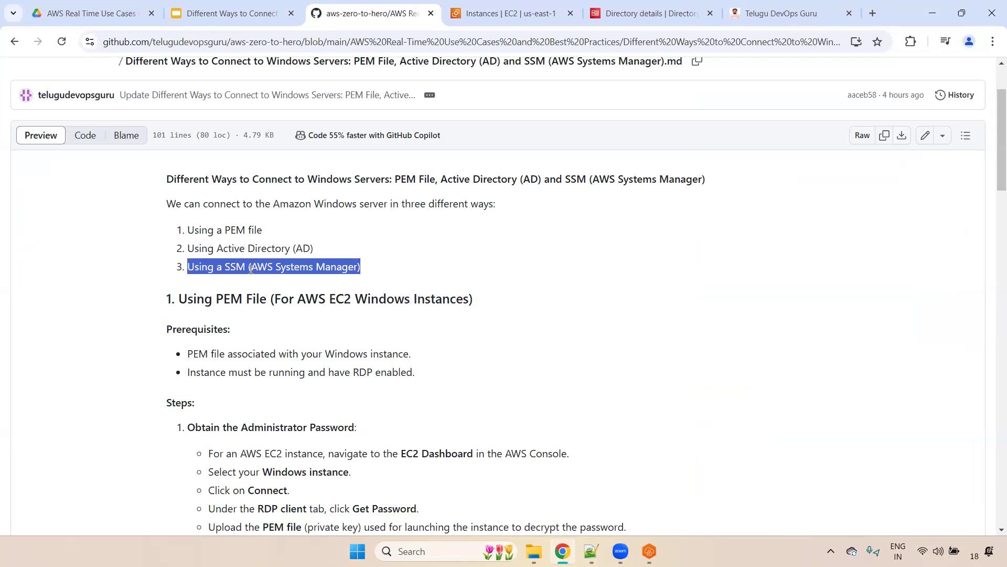
left_click(468, 8)
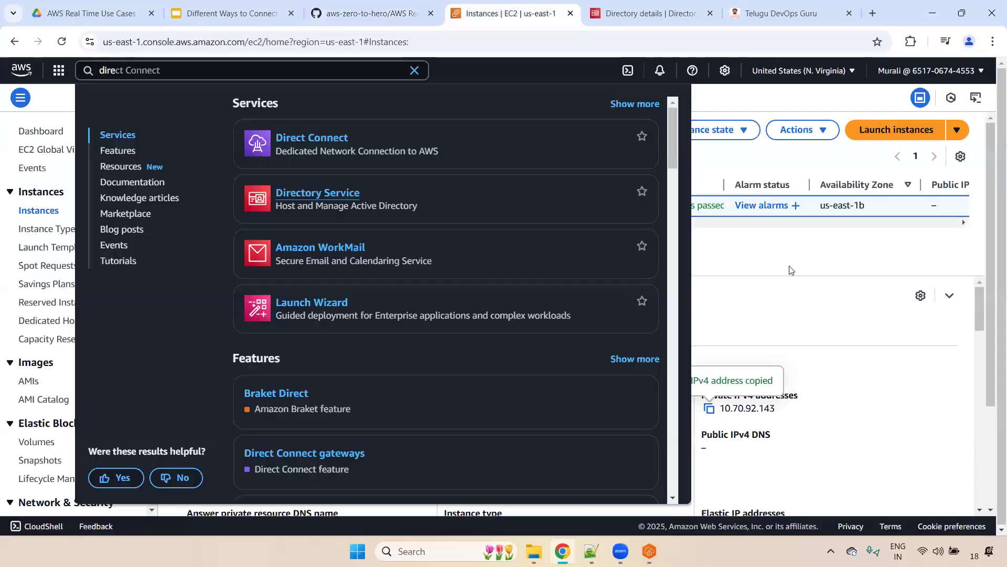
left_click(791, 274)
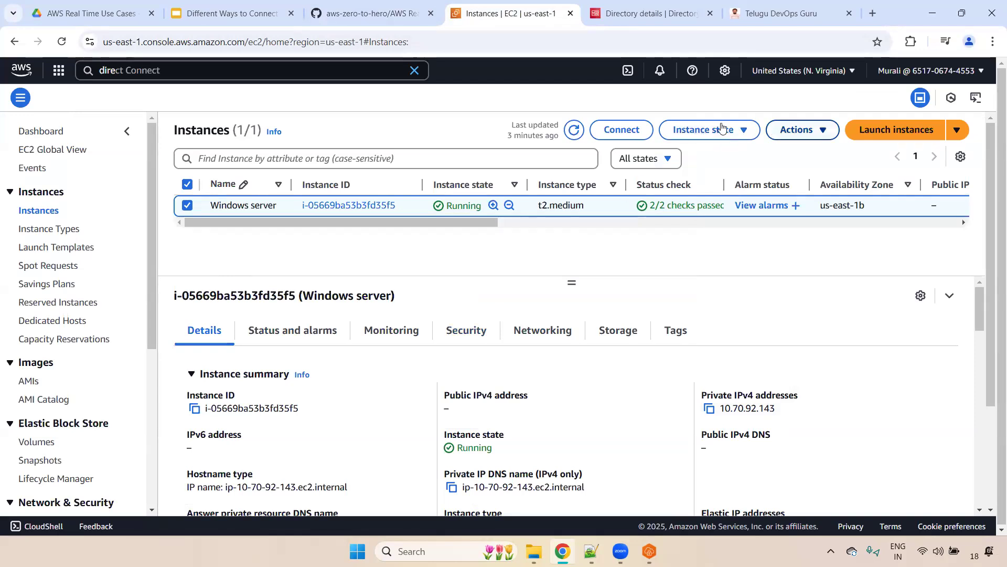
left_click(802, 131)
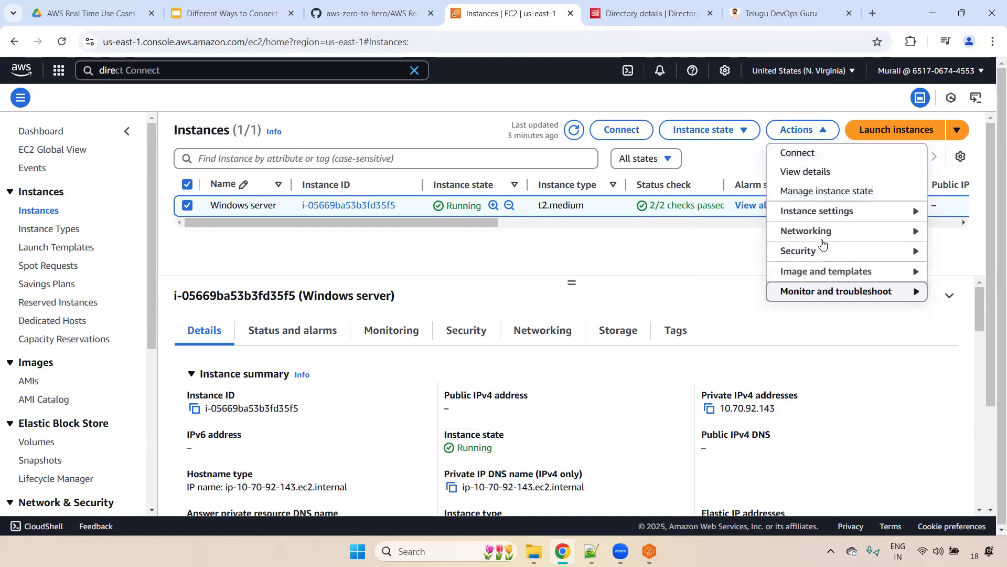
mouse_move(823, 251)
left_click(657, 290)
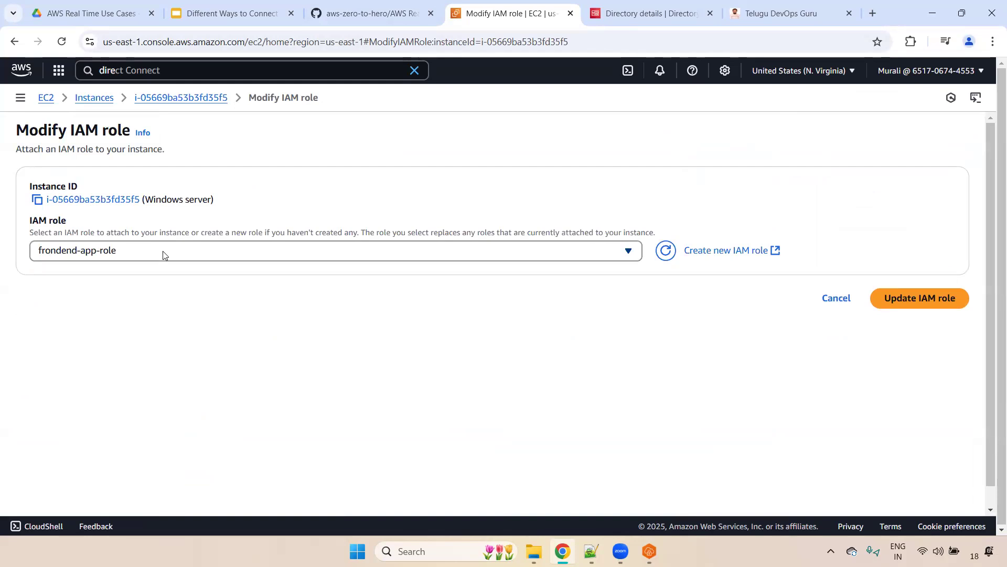
left_click(834, 298)
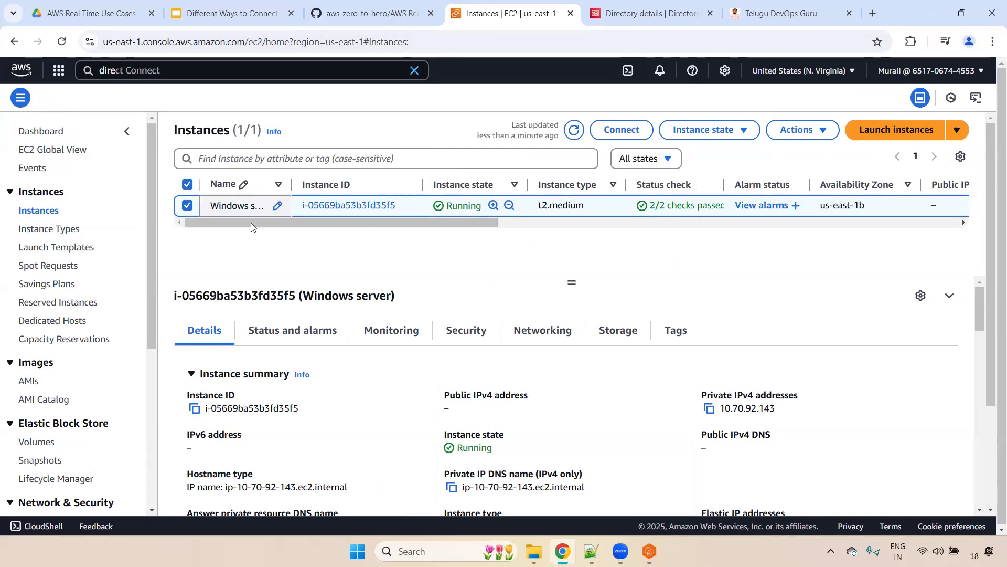
Connect to the Windows server instance through Session Manager and disconnect the Tech VPN profile in AWS VPN Client.
left_click(621, 130)
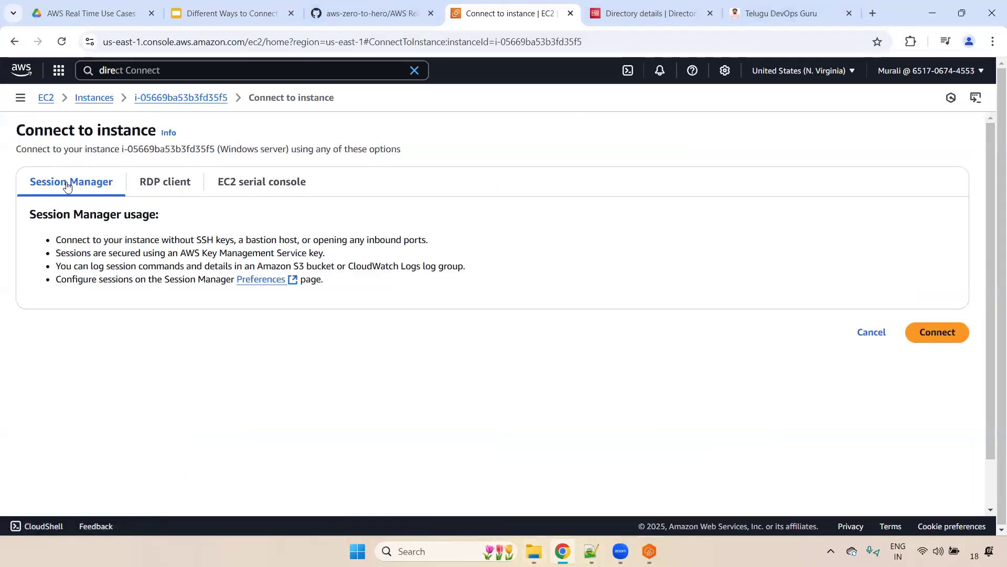
left_click(946, 340)
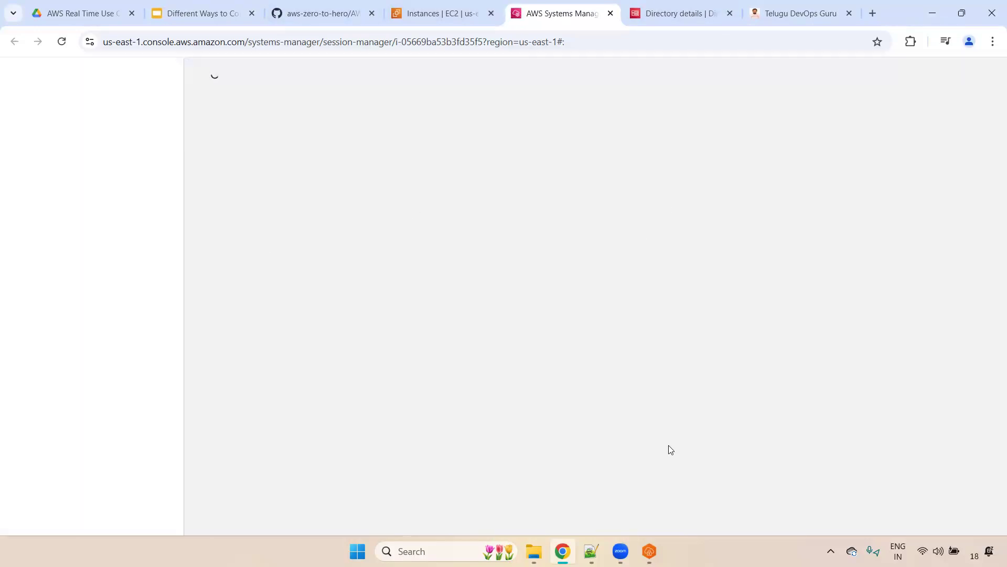
left_click(649, 551)
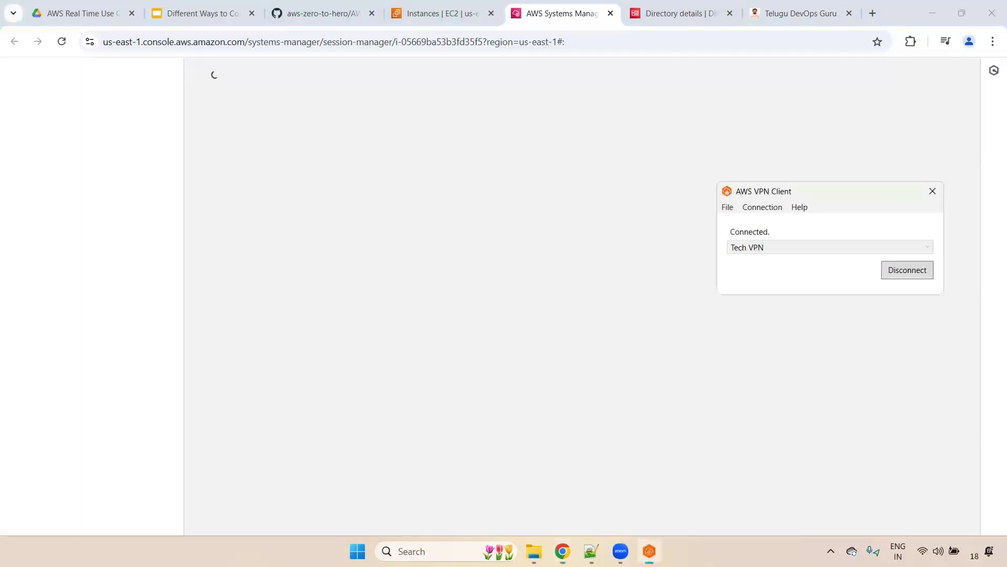
left_click(922, 272)
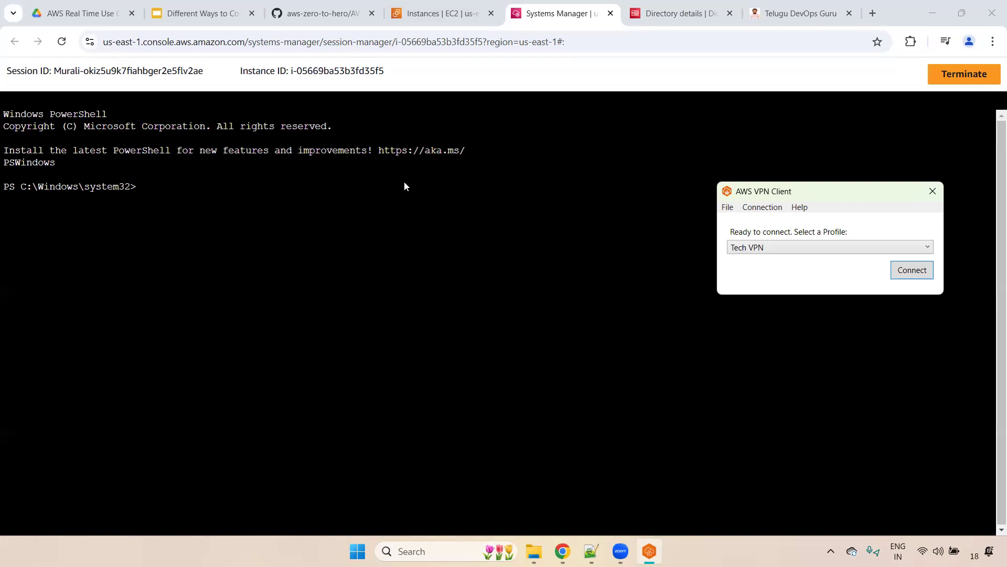
Examine the Windows PowerShell prompt opened in the Session Manager terminal.
left_click_drag(341, 183, 1, 118)
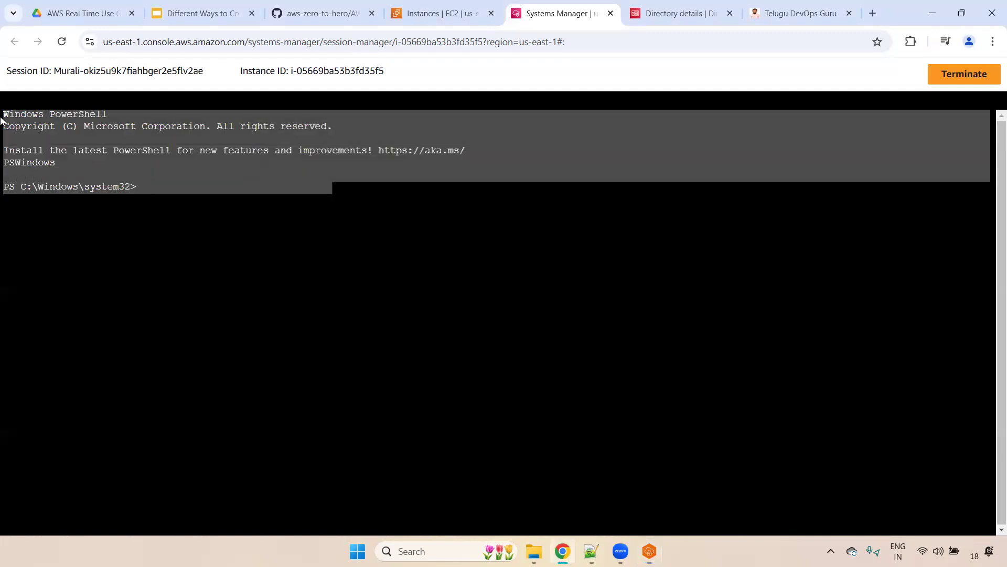
left_click_drag(243, 200, 2, 112)
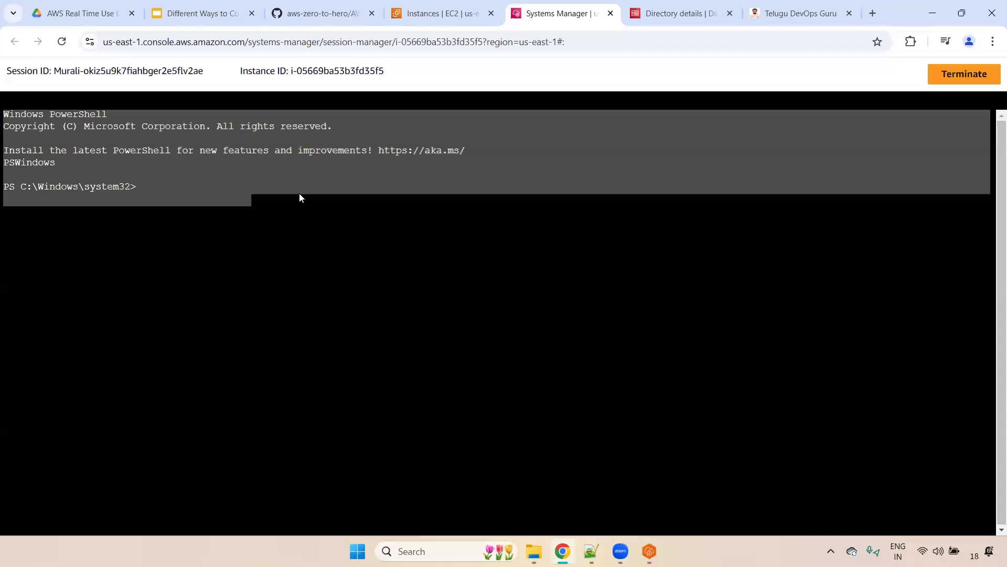
left_click(286, 200)
left_click_drag(538, 205, 2, 127)
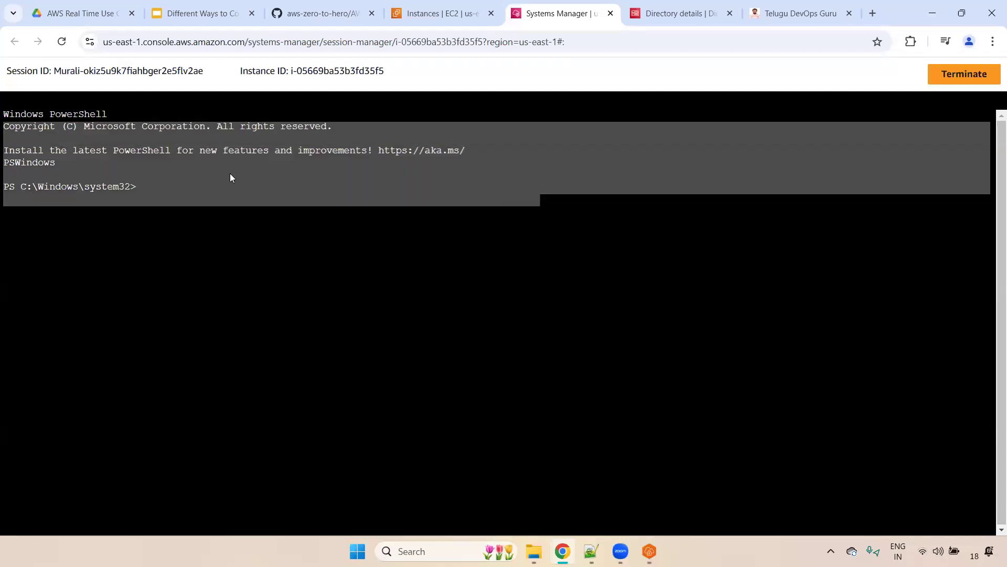
left_click_drag(479, 209, 1, 112)
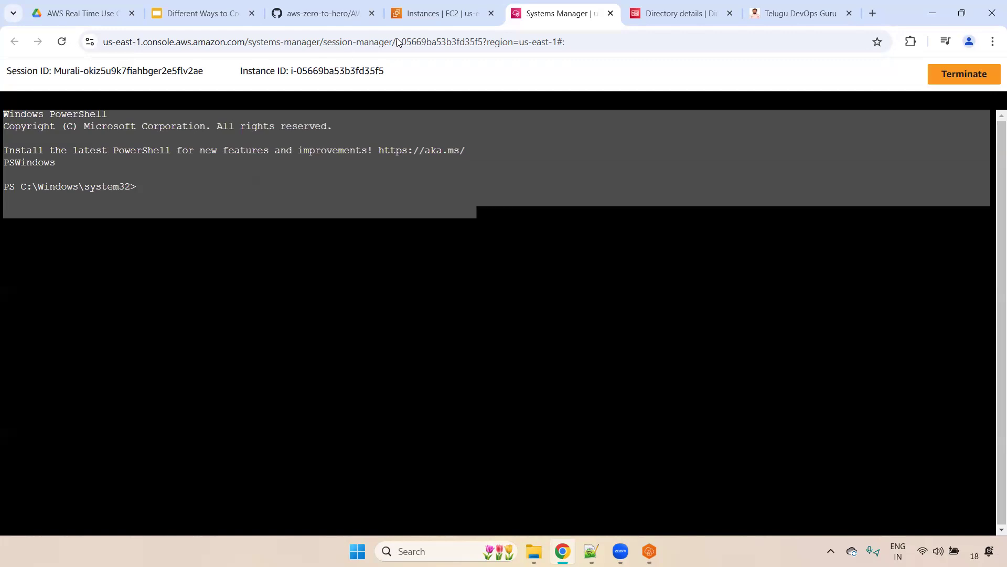
Examine the Windows server's private IPv4 address in the EC2 instance details and return to the GitHub connection guide.
left_click(439, 13)
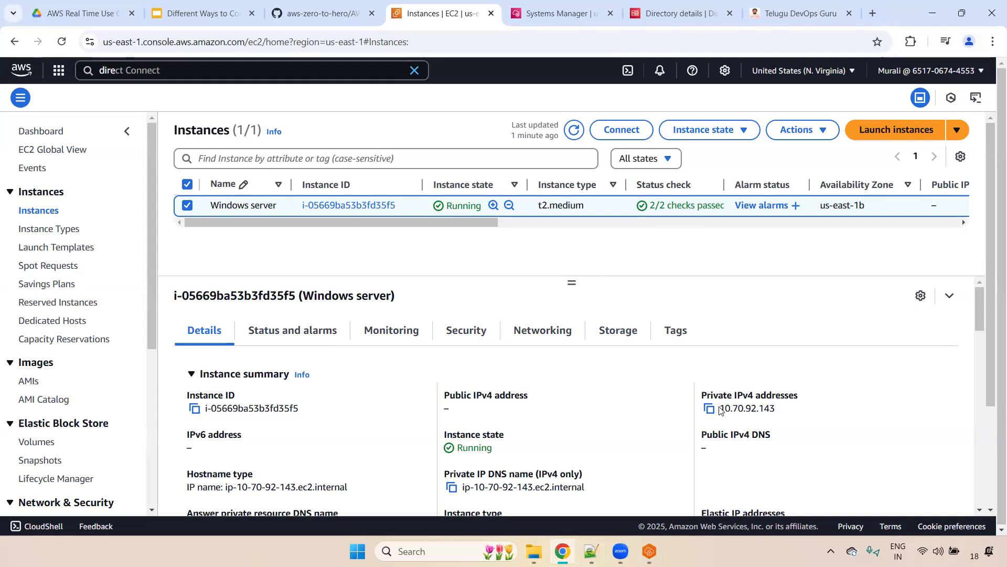
left_click_drag(720, 408, 814, 417)
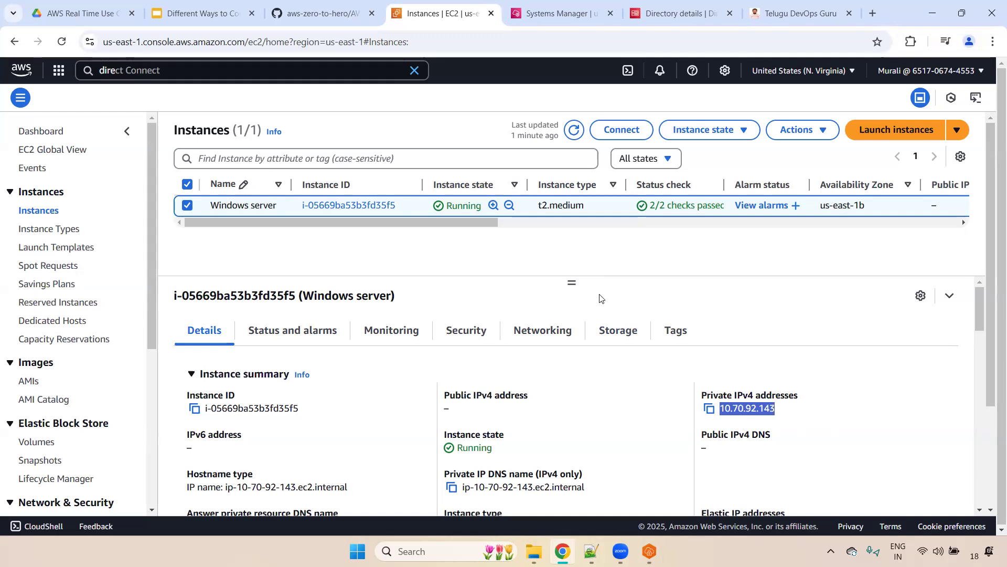
left_click(718, 357)
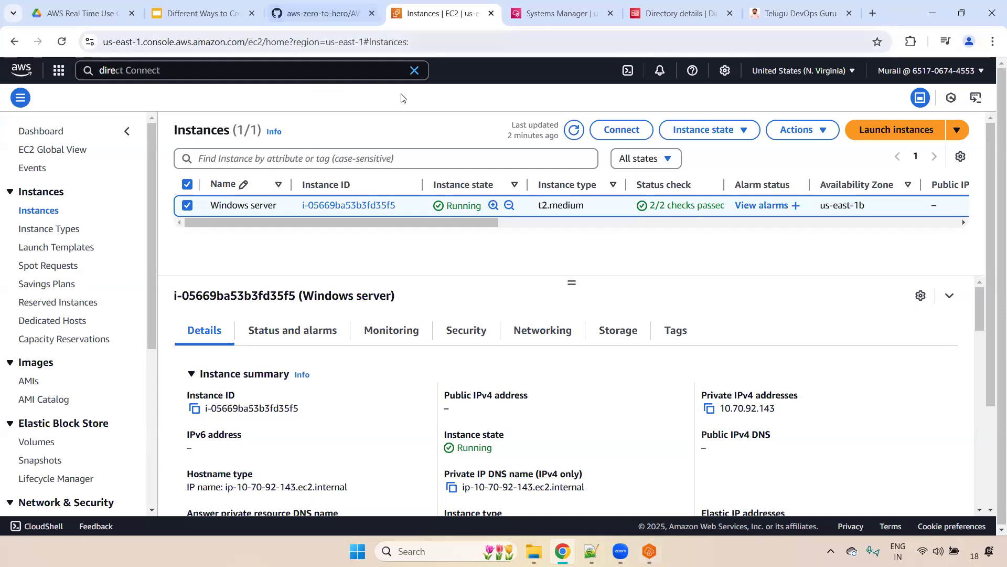
left_click(221, 4)
left_click(322, 13)
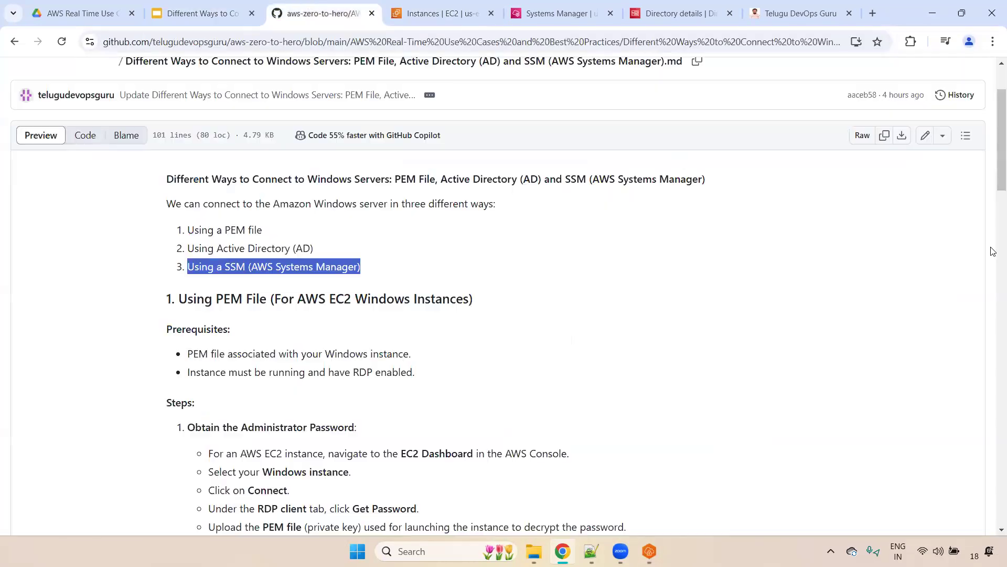
Examine the guide's Summary of Methods table, comparing prerequisites and security level for PEM File, Active Directory and SSM.
left_click_drag(994, 180, 993, 507)
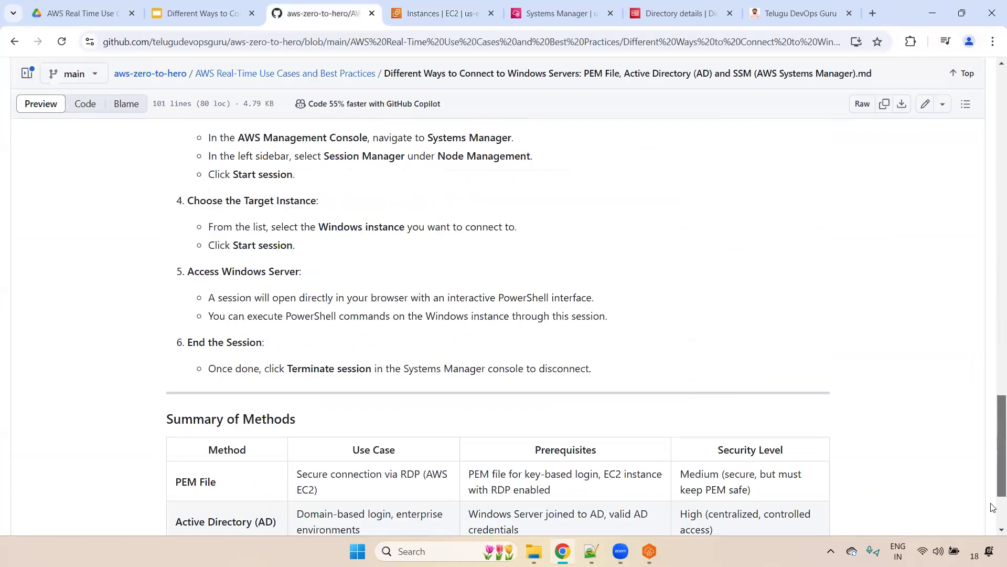
scroll(618, 366, "down", 2)
left_click_drag(181, 287, 807, 411)
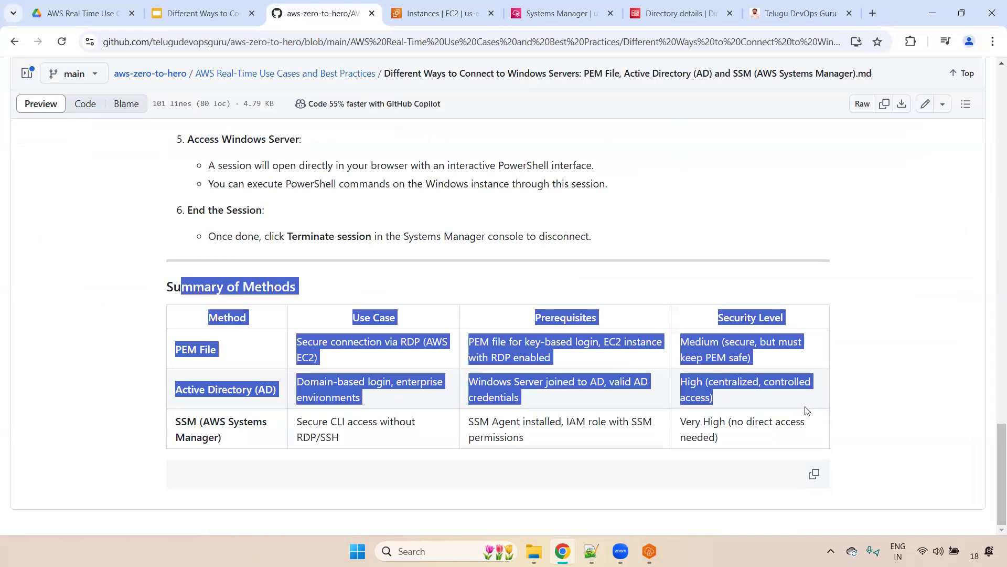
double_click(190, 361)
double_click(698, 355)
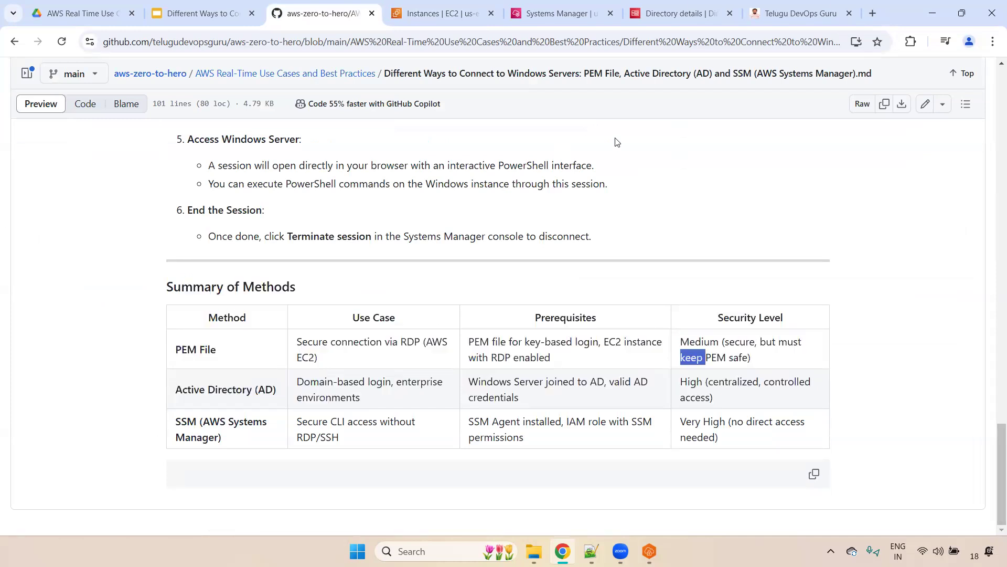
triple_click(226, 389)
left_click_drag(641, 383, 645, 423)
double_click(199, 422)
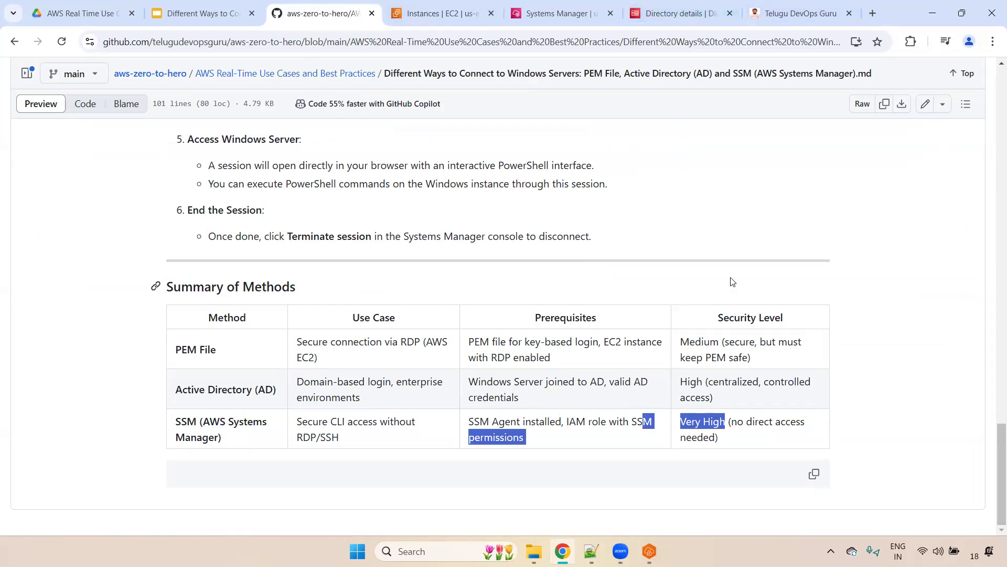
Switch to the Google Slides presentation and show slide 3 with the social media and website contacts.
left_click(231, 5)
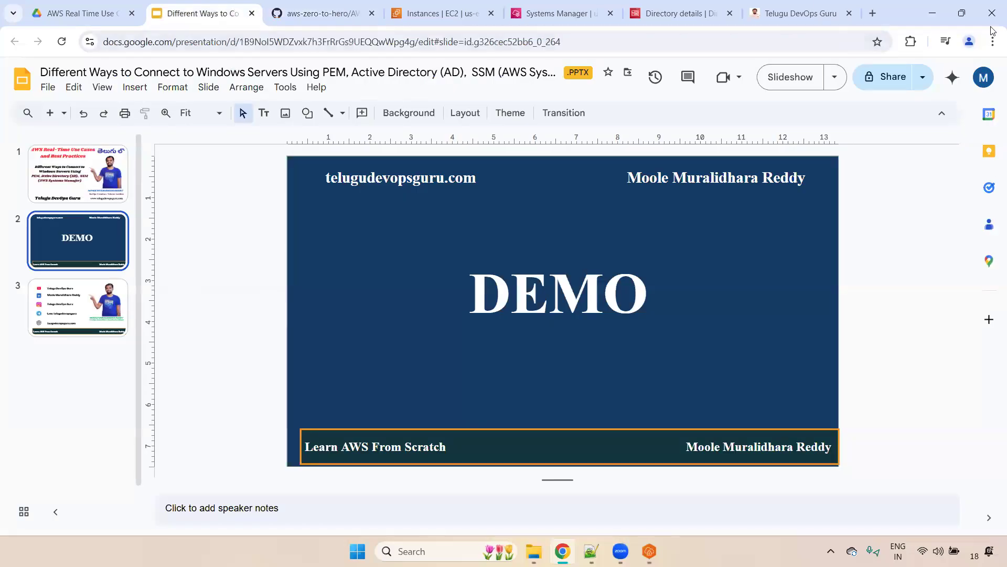
left_click(91, 310)
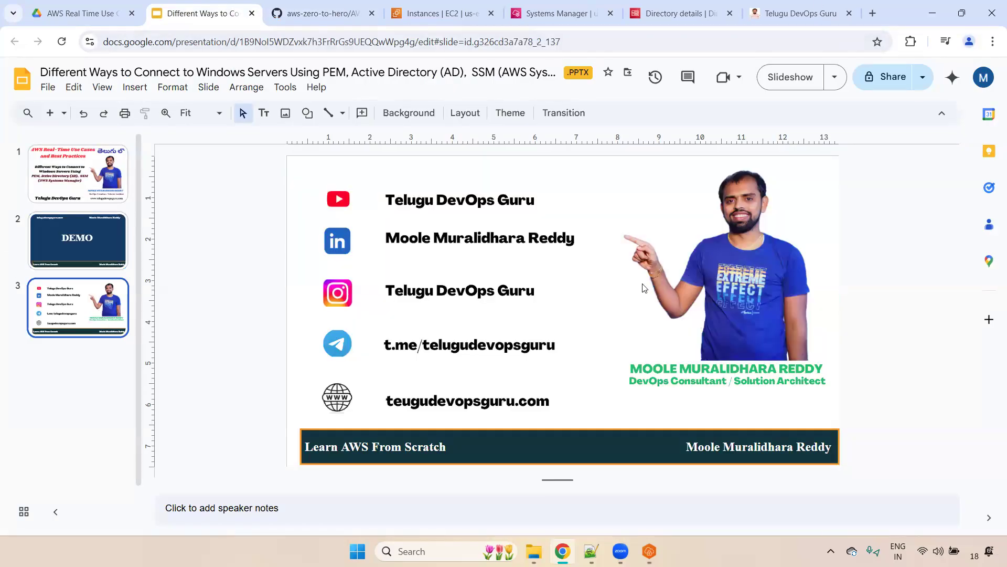